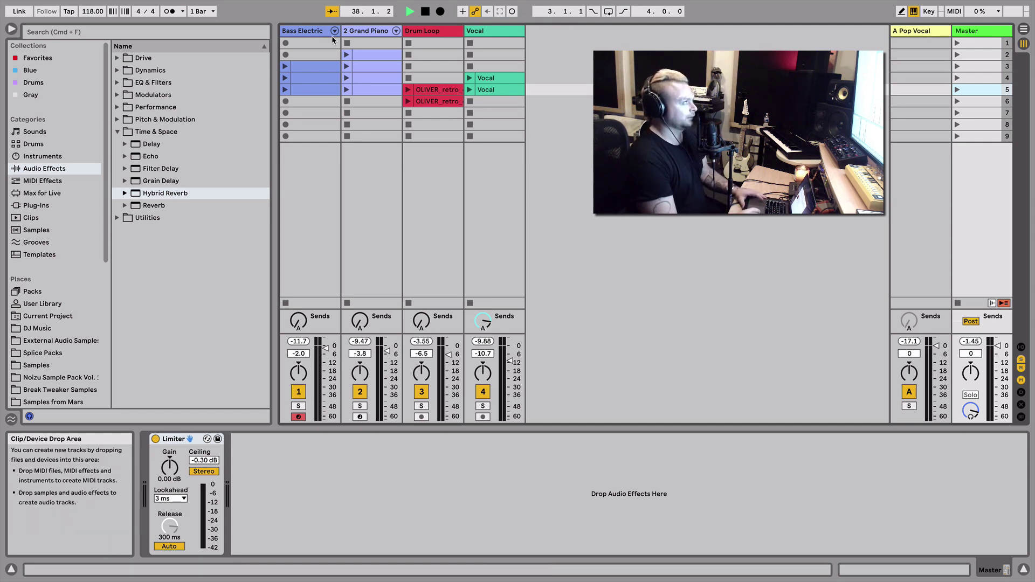
- Solo the Grand Piano track and launch its clip in scene 2 after reviewing the clip's notes
left_click(370, 53)
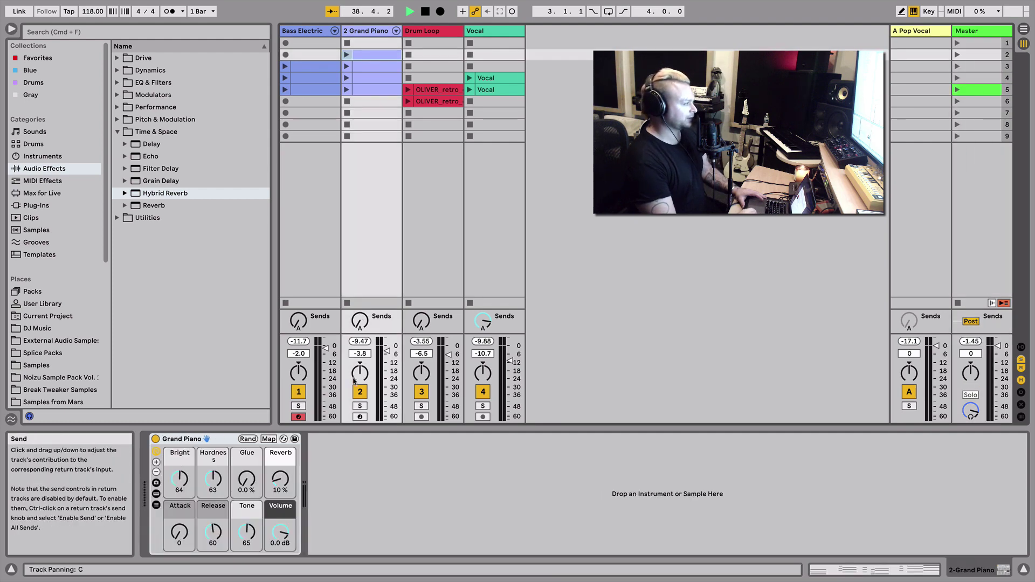
left_click(368, 53)
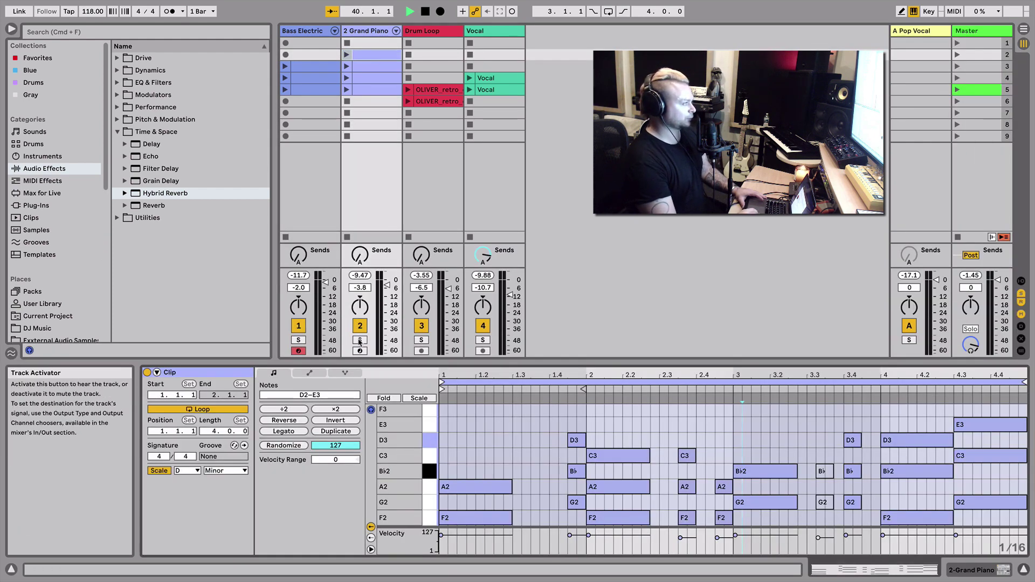
left_click(360, 340)
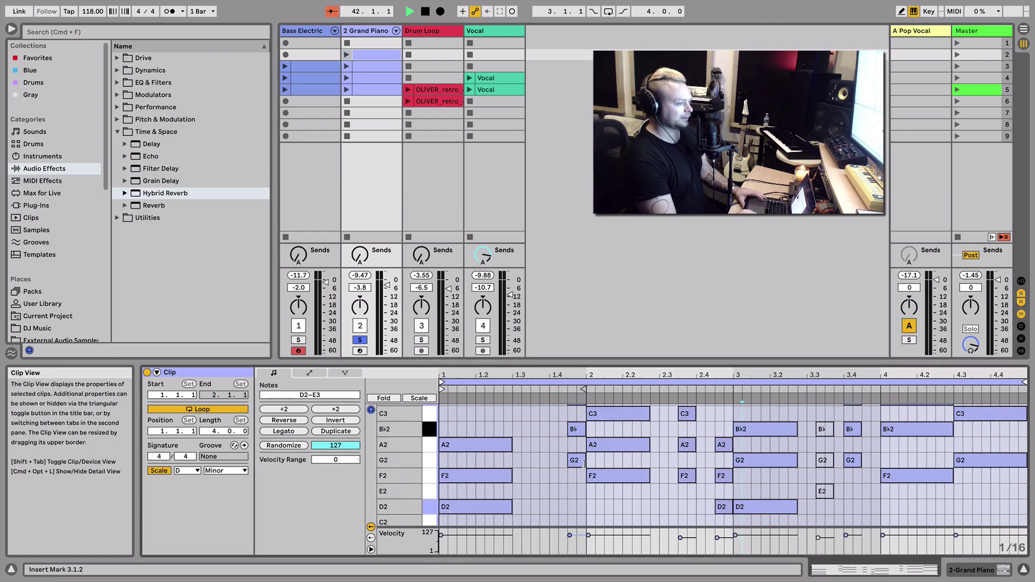
scroll(517, 463, "down", 2)
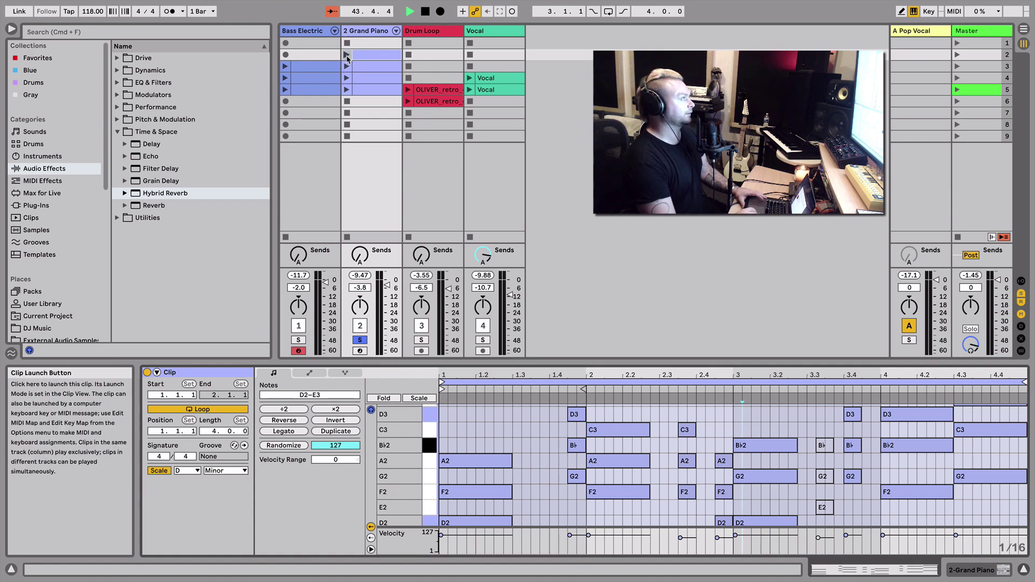
double_click(368, 31)
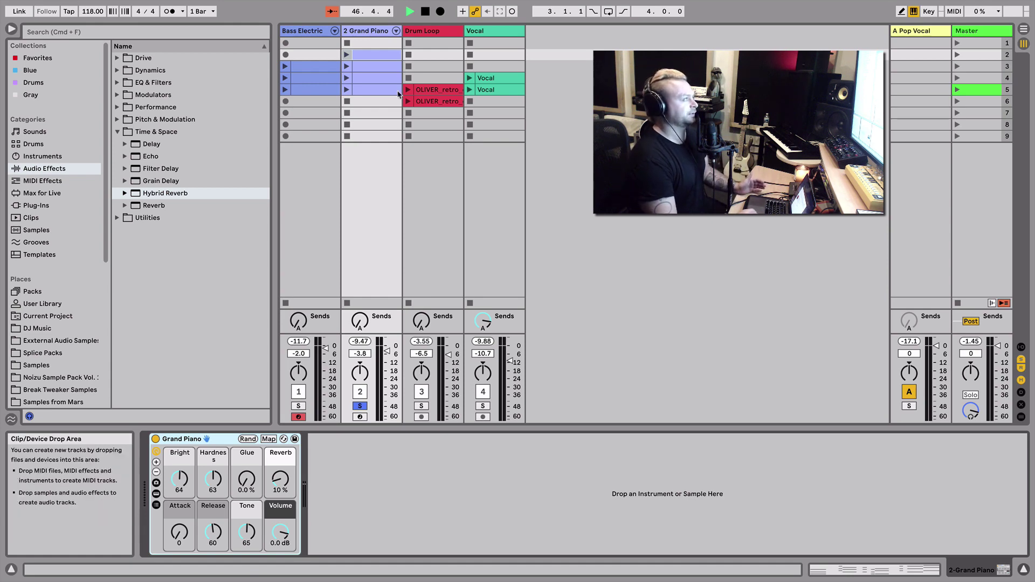
left_click(347, 55)
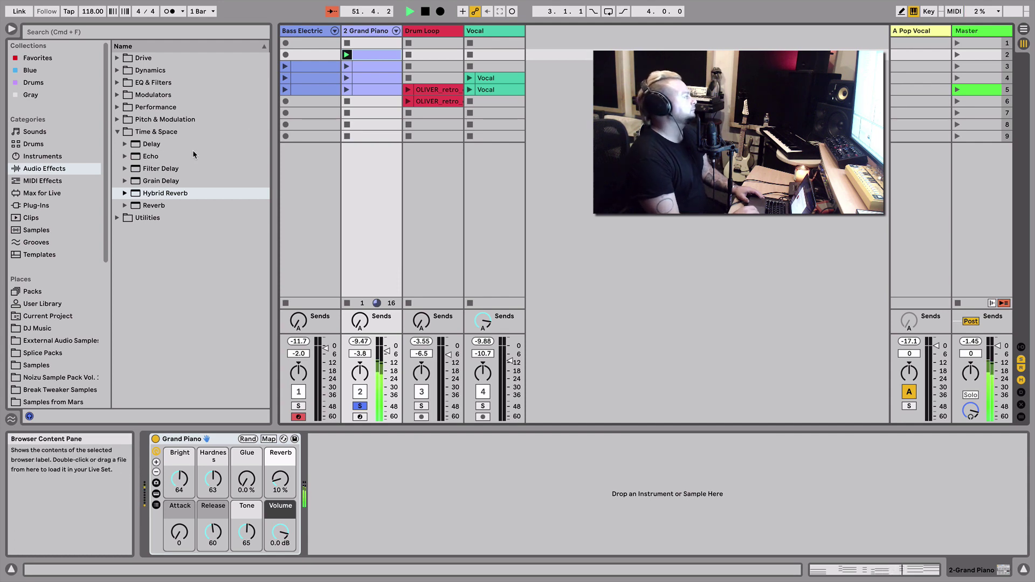
- Add Spectral Resonator from the Pitch & Modulation effects to the Grand Piano track and audition it briefly
left_click(117, 132)
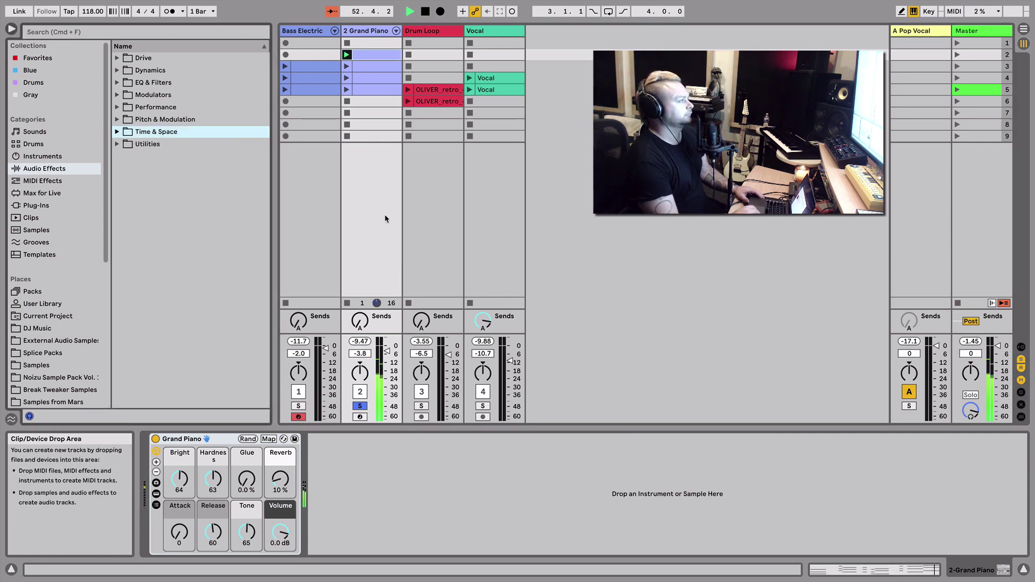
key("space")
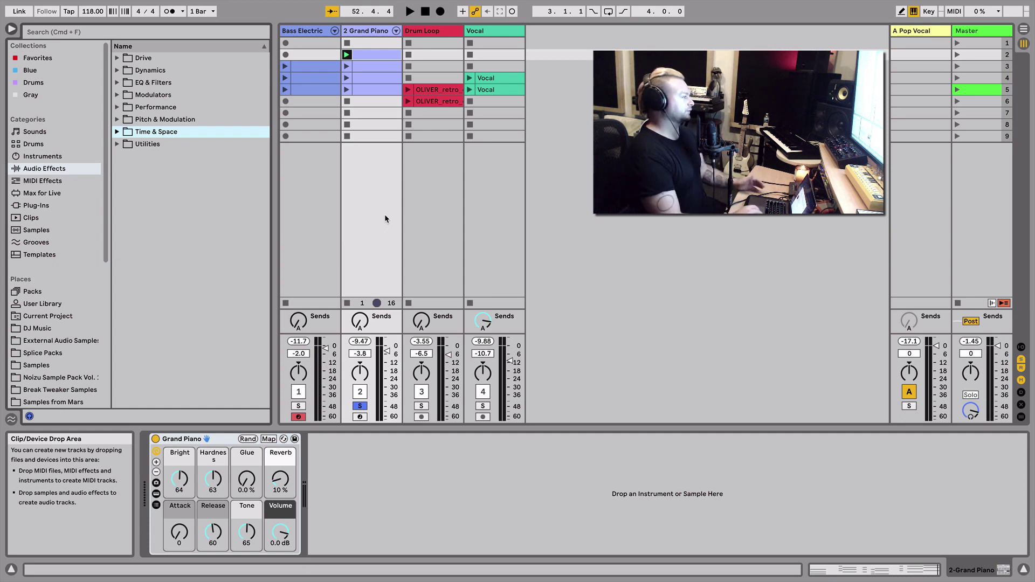
left_click(117, 120)
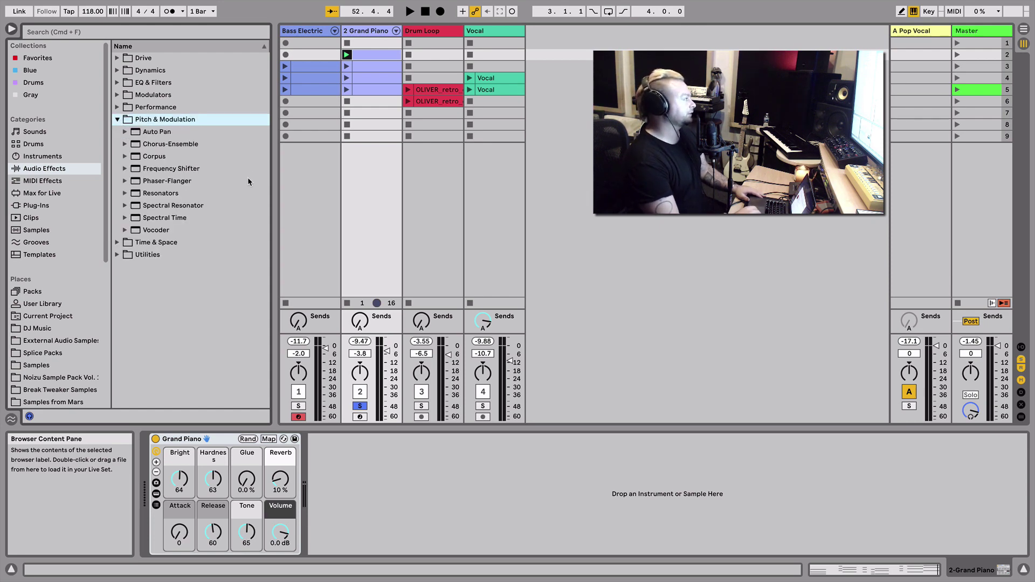
left_click_drag(185, 207, 376, 56)
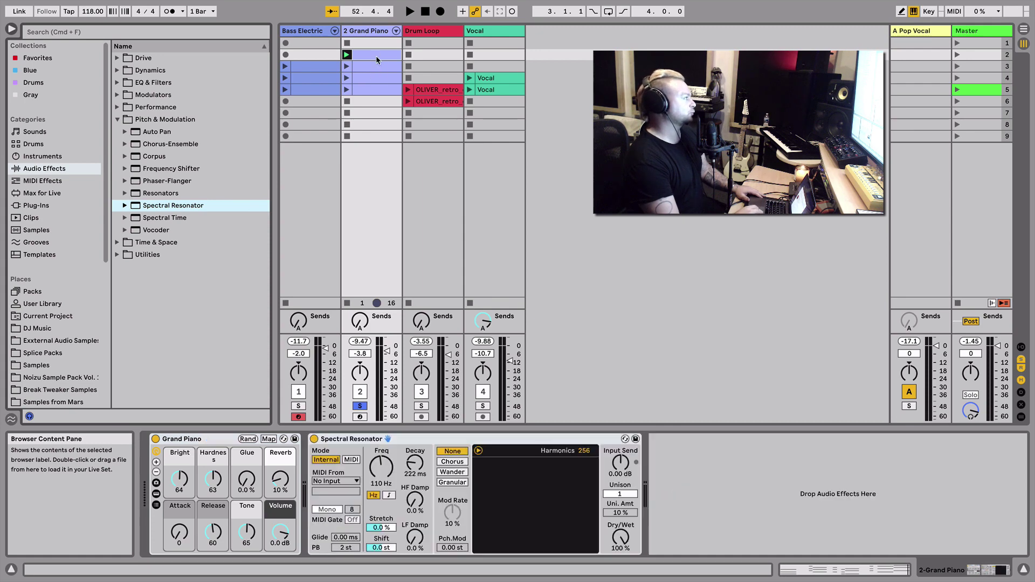
left_click(500, 438)
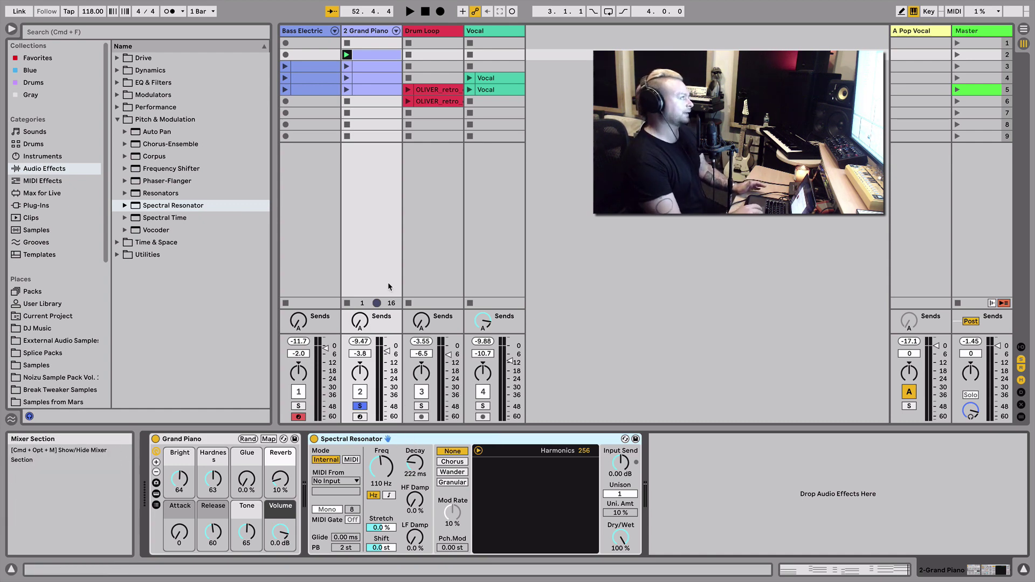
key("space")
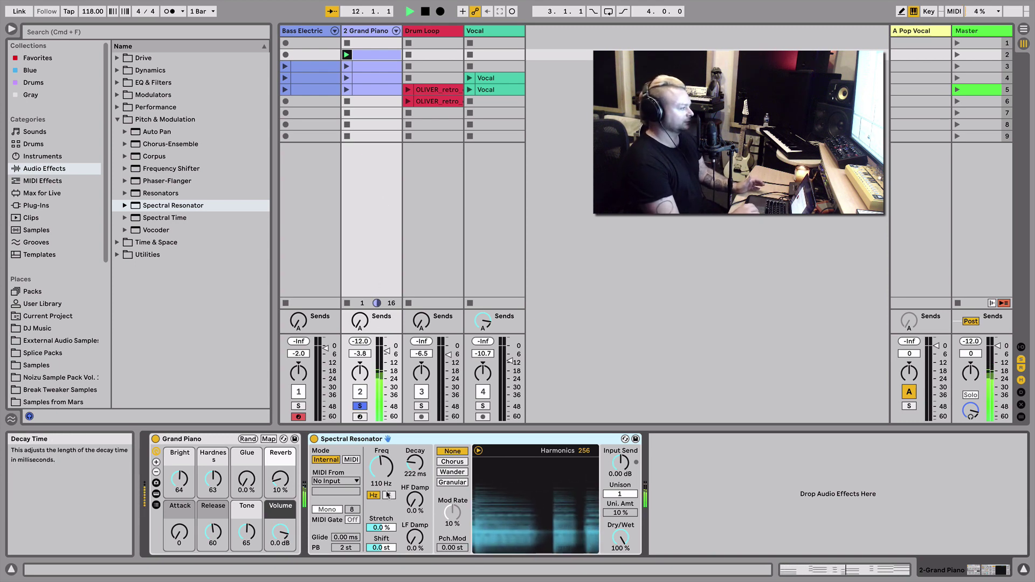
key("space")
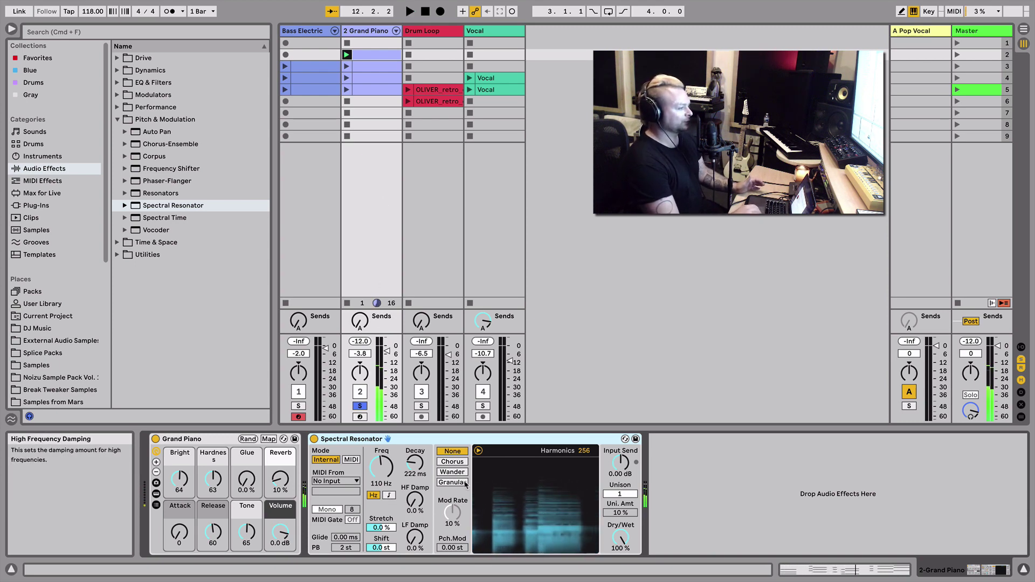
- Switch the Spectral Resonator to MIDI mode with 2-Grand Piano as its MIDI source, and audition the result
left_click(352, 460)
left_click(354, 481)
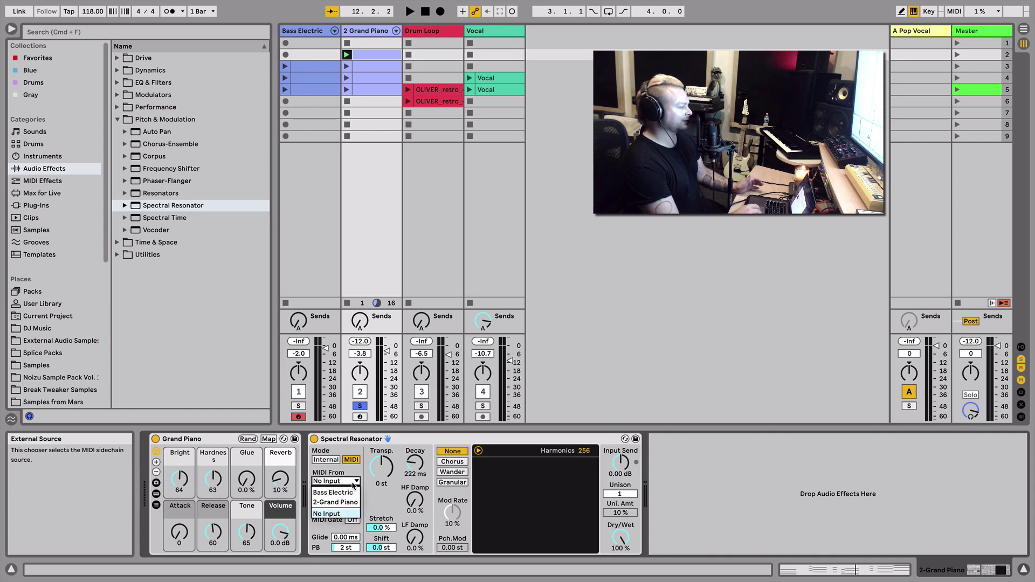
left_click(354, 504)
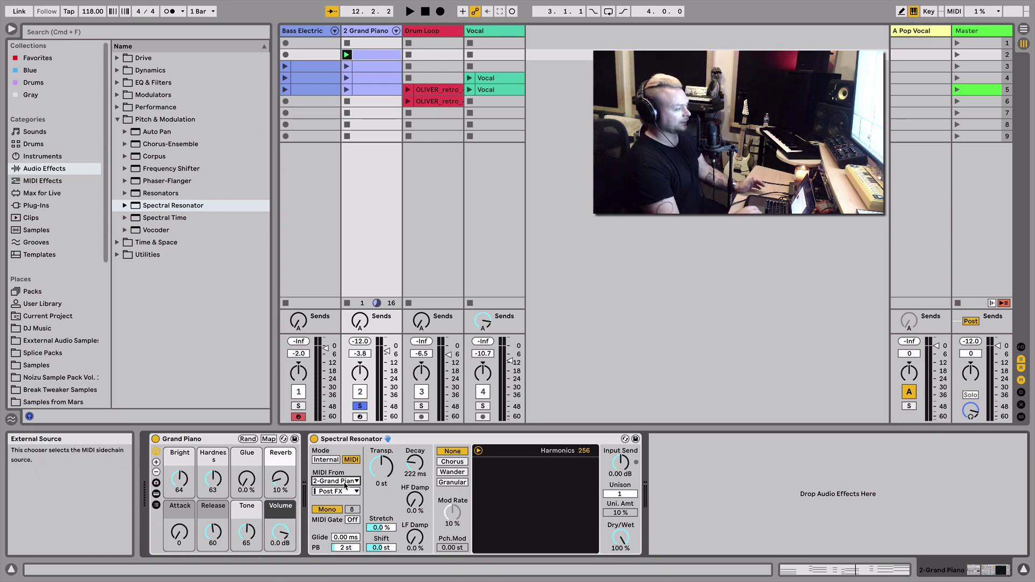
key("space")
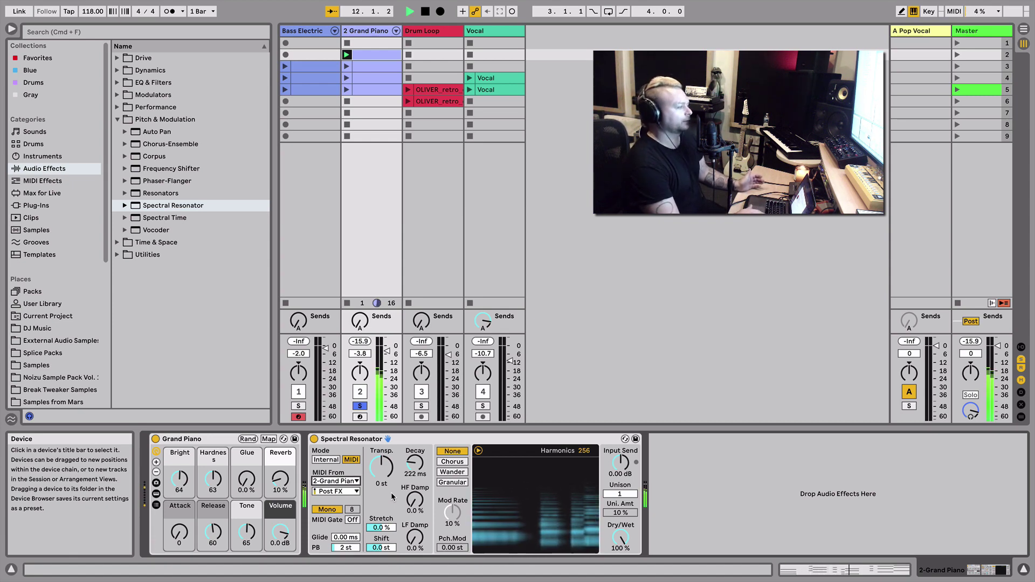
key("space")
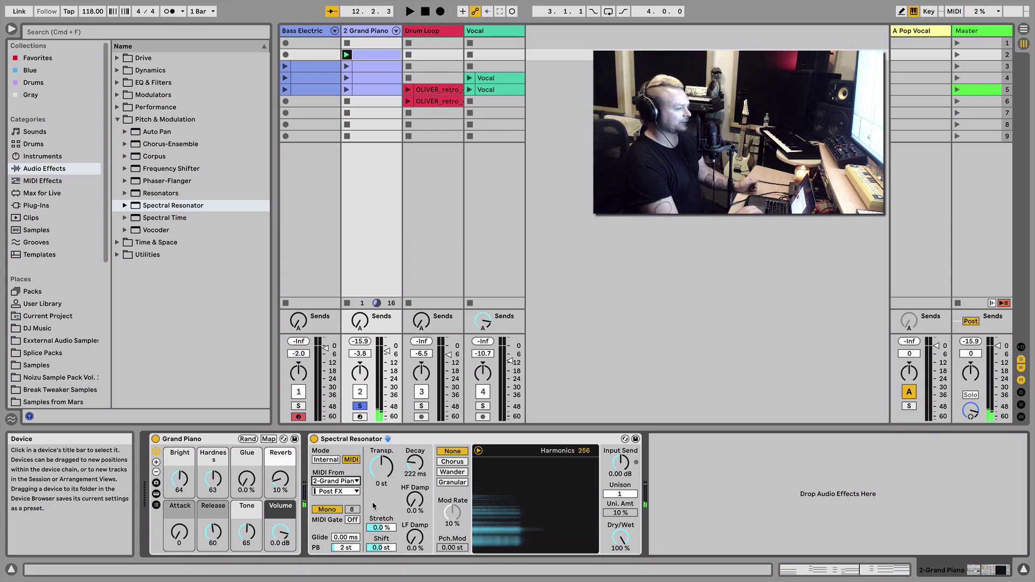
- Make the Spectral Resonator polyphonic with 16 voices and start playback
left_click(332, 510)
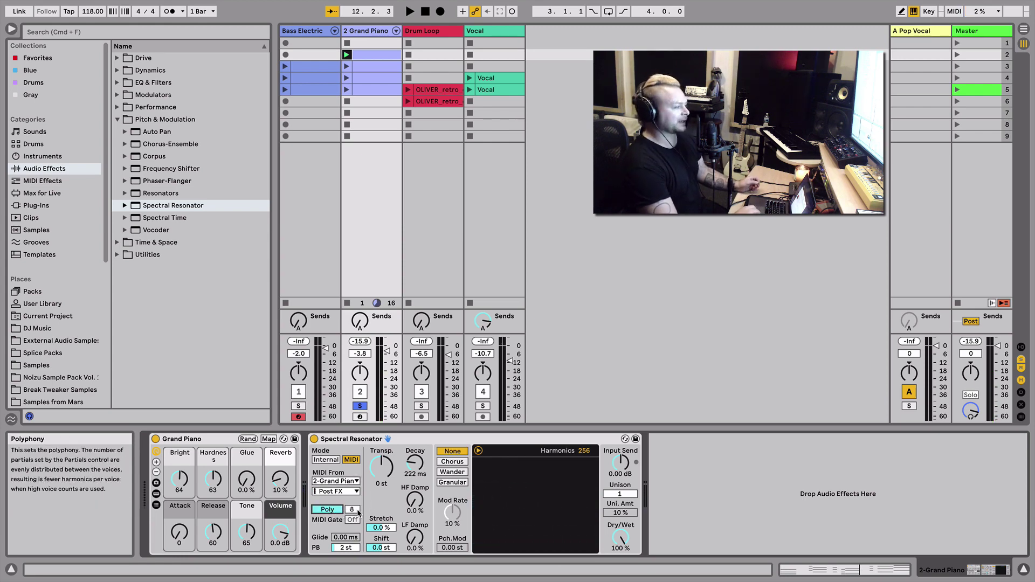
left_click_drag(352, 510, 352, 505)
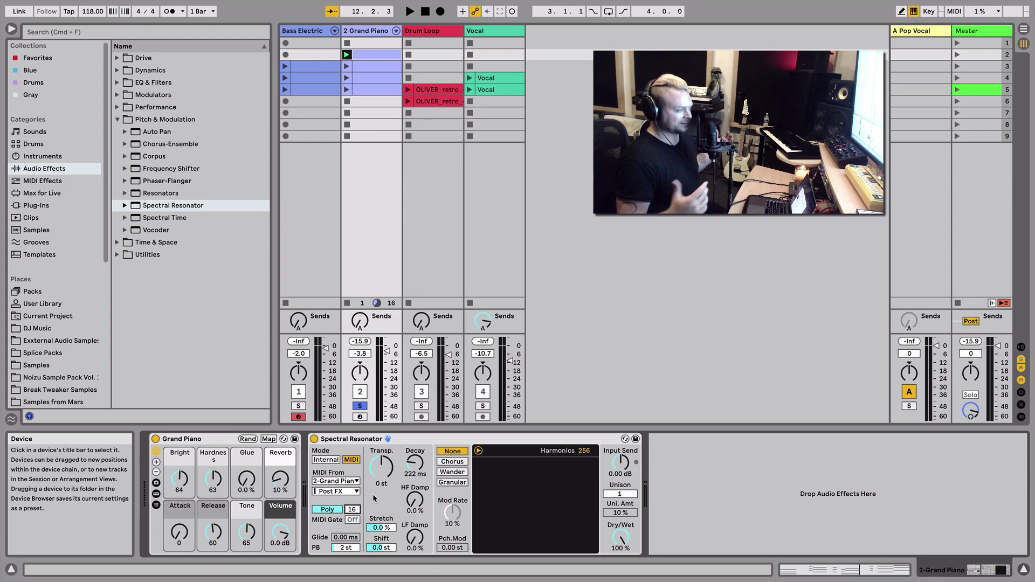
key("space")
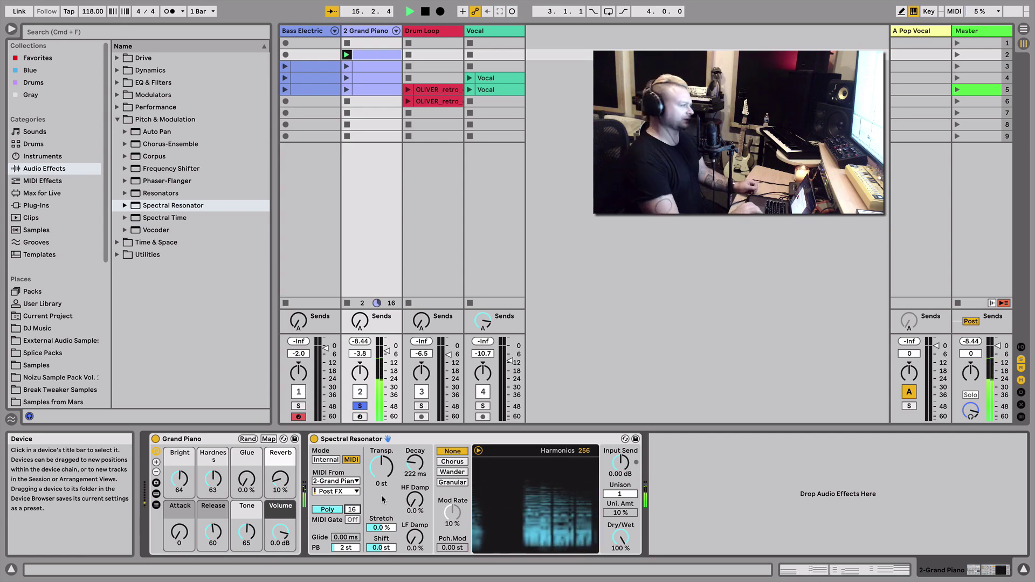
- Apply Chorus modulation to the Spectral Resonator, comparing it with Wander and other rates, and settle on a 10% Mod Rate
left_click(458, 464)
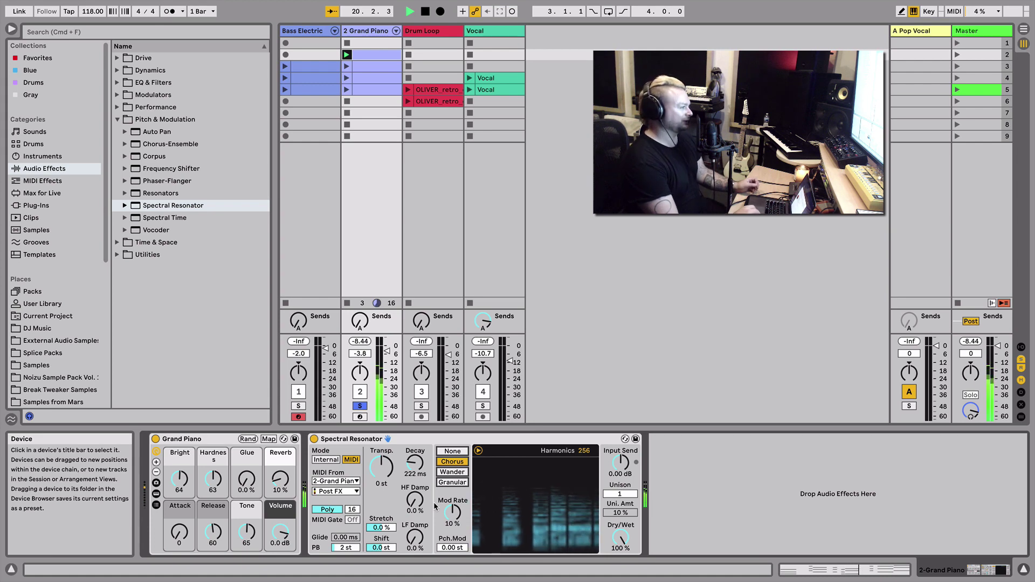
left_click_drag(453, 512, 453, 486)
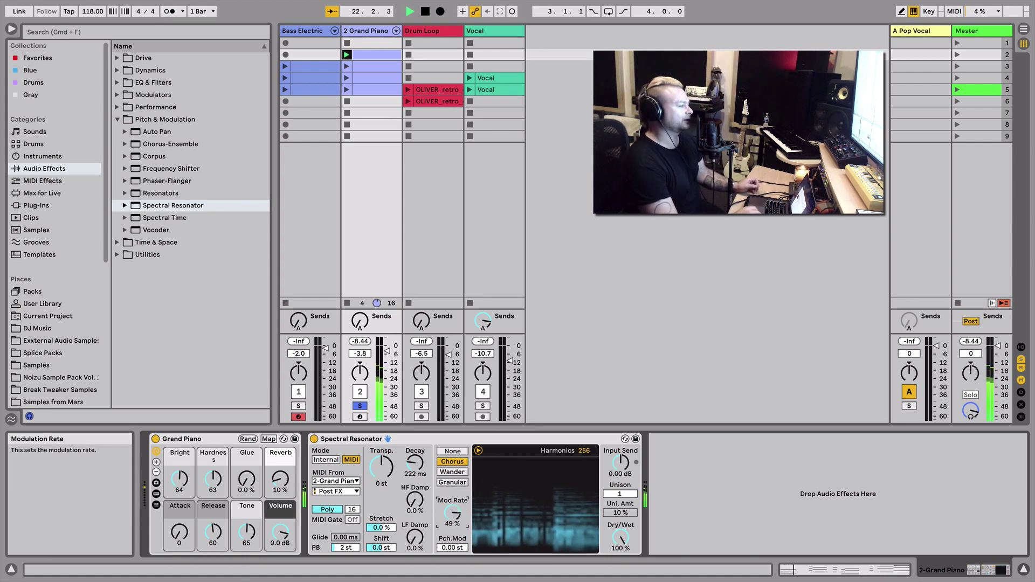
left_click_drag(453, 512, 453, 516)
left_click(453, 472)
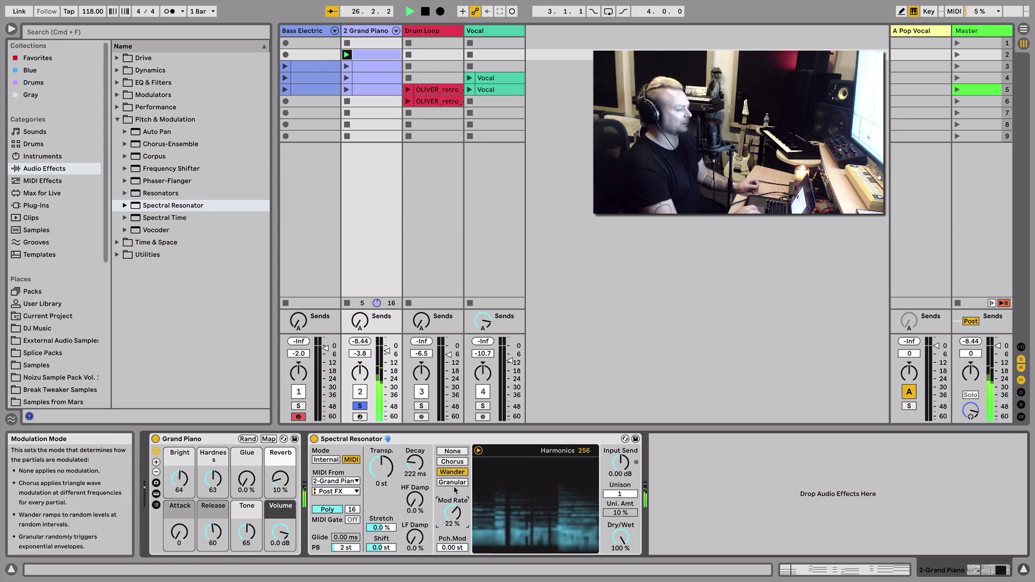
left_click(452, 461)
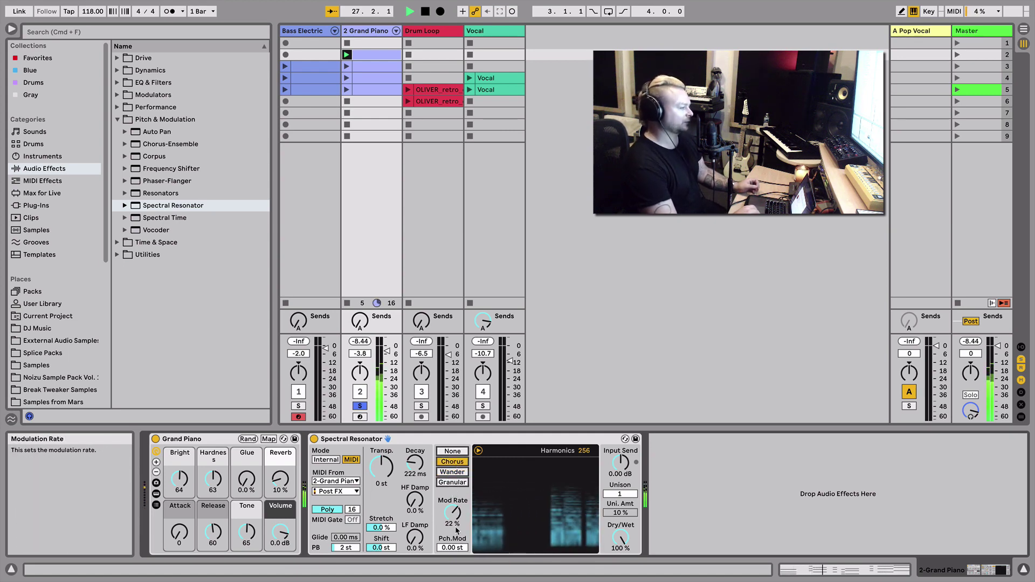
left_click_drag(455, 503, 454, 508)
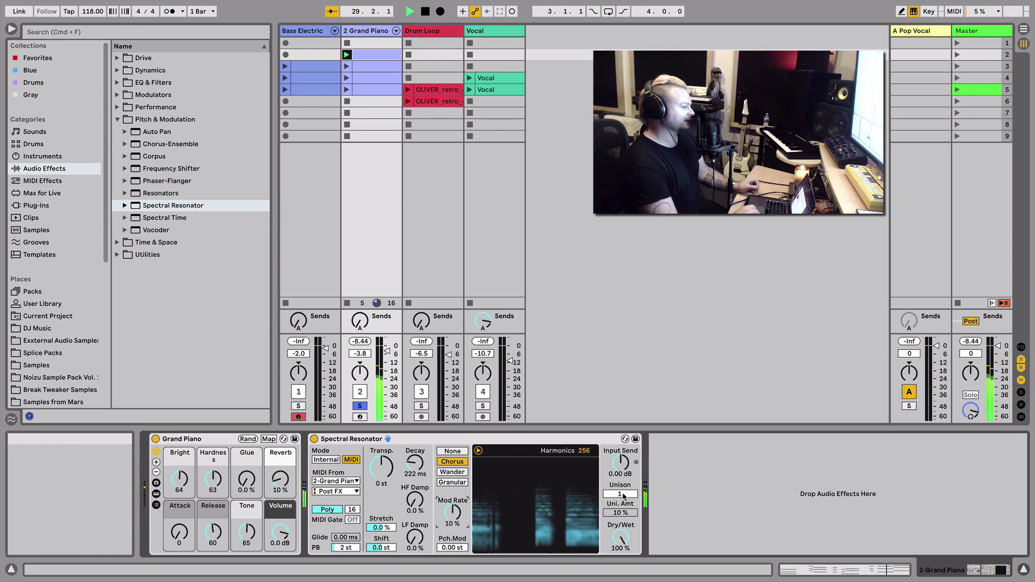
- Set the resonator's Unison to 2 with a 4.5% amount, and try 5 harmonics before restoring 256
mouse_move(623, 495)
left_mouse_down()
mouse_move(623, 485)
mouse_move(622, 515)
mouse_move(620, 498)
left_mouse_up()
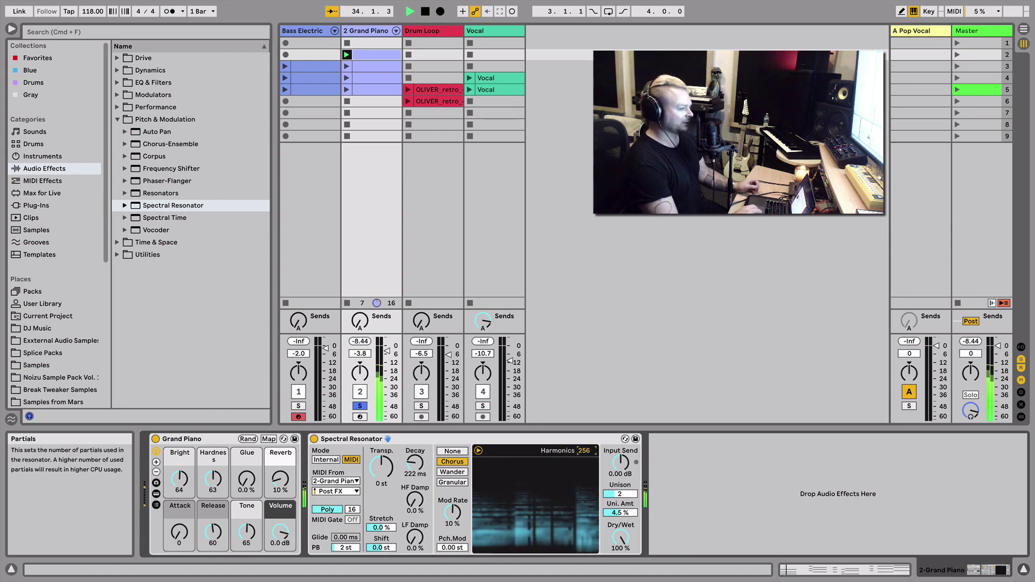
left_click_drag(584, 451, 584, 485)
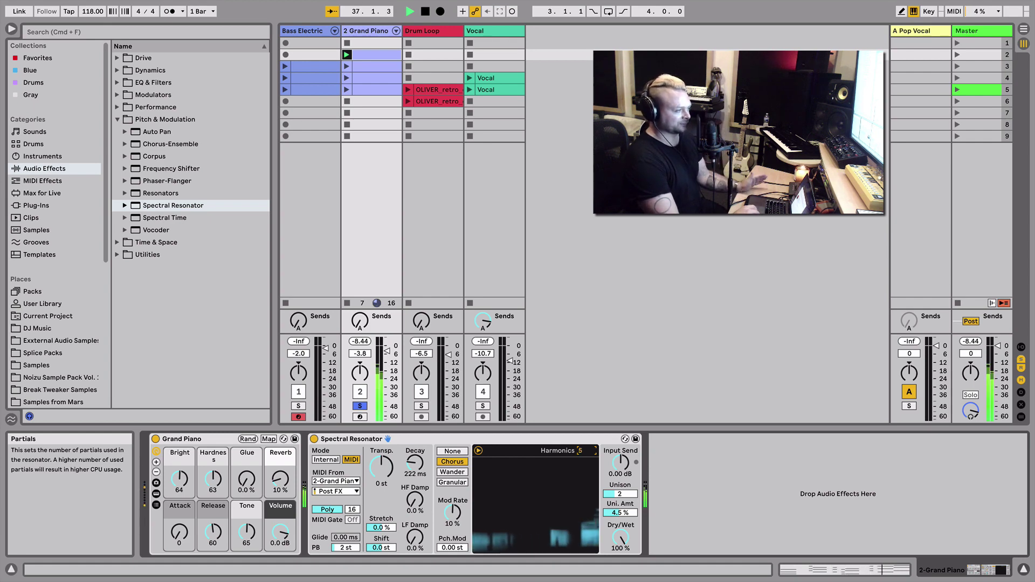
left_click_drag(586, 450, 586, 441)
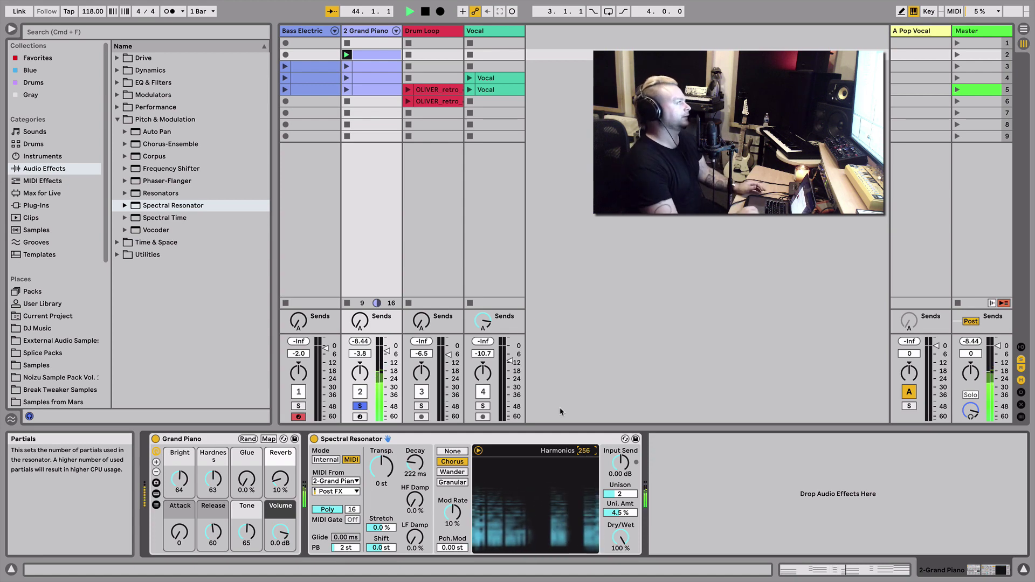
- Stop playback, unsolo Grand Piano, and solo the Bass Electric track with its scene 3 clip launched
key("space")
left_click(360, 406)
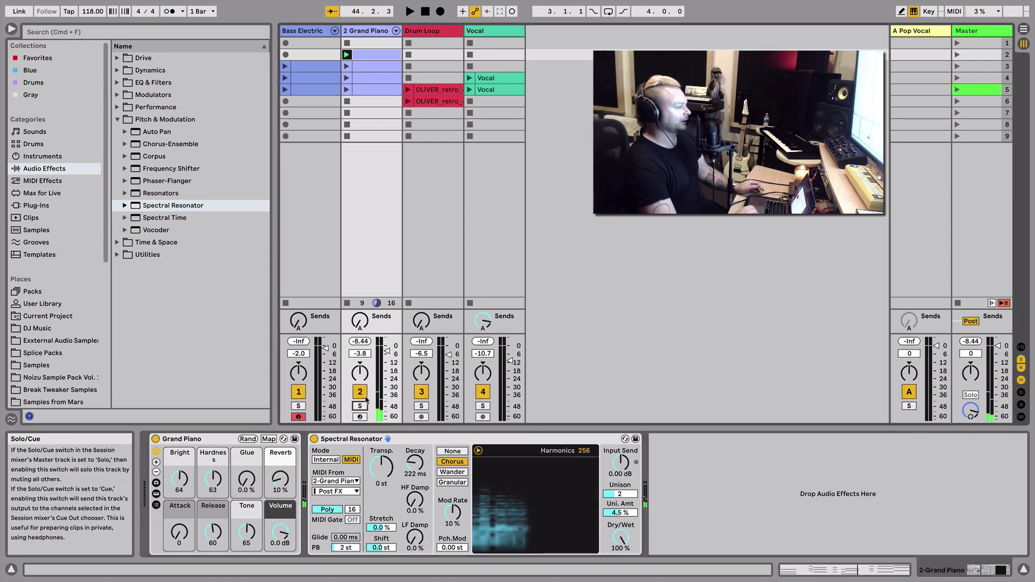
left_click(302, 30)
left_click(314, 65)
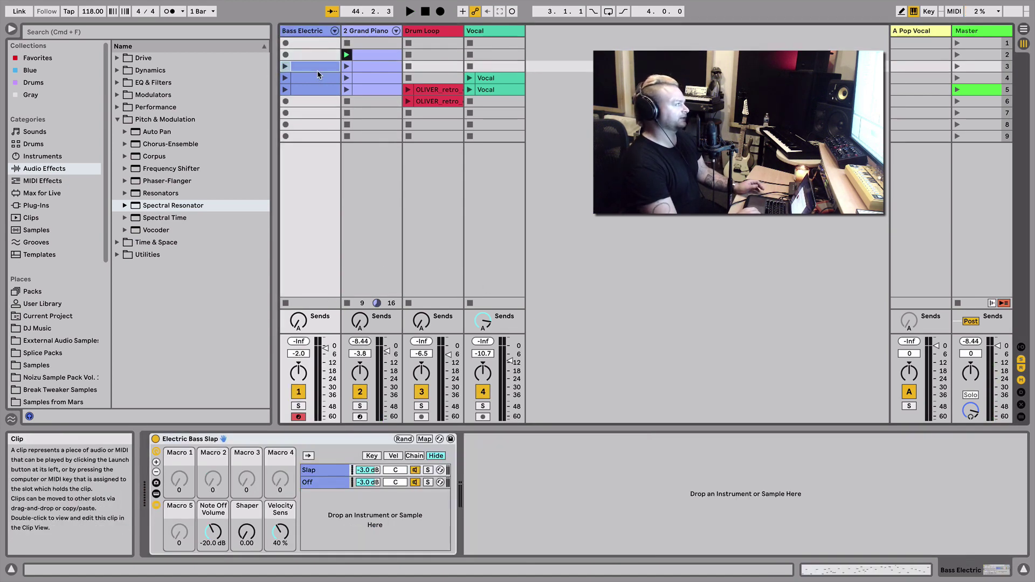
left_click(285, 65)
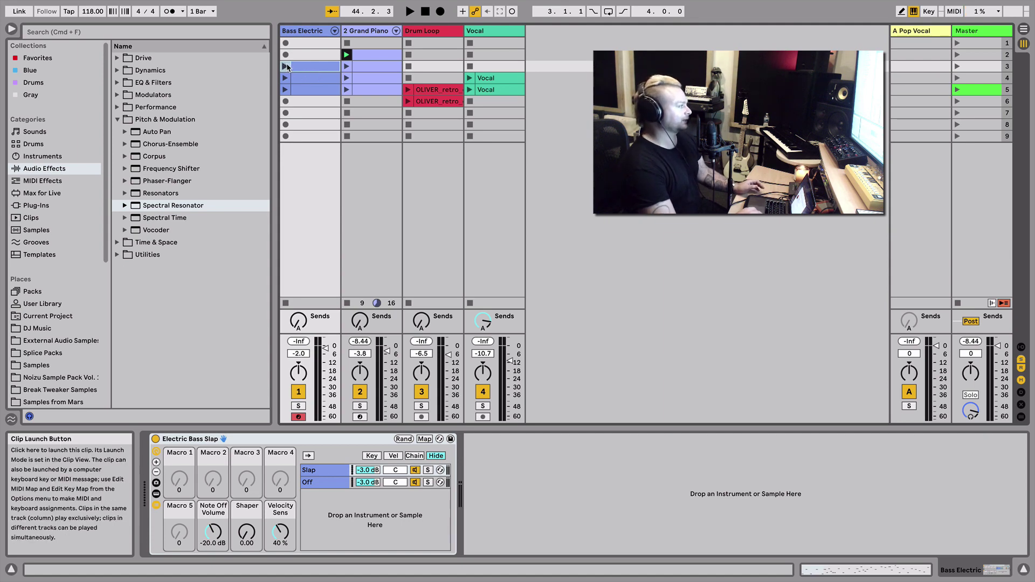
left_click(298, 406)
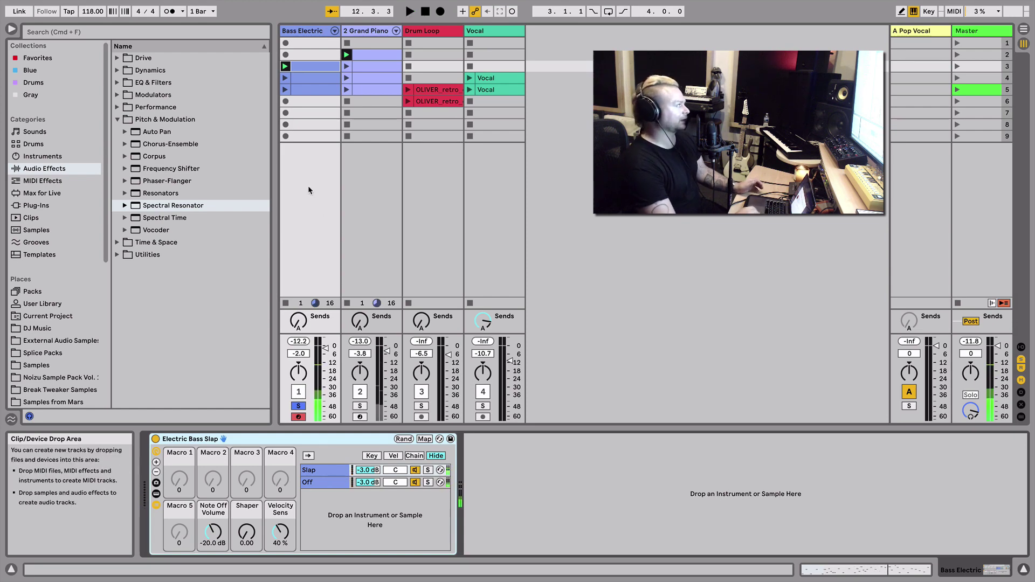
- Add Spectral Resonator to the Bass Electric track, with its frequency lowered to 75.9 Hz and switched to note display
left_click_drag(173, 206, 571, 493)
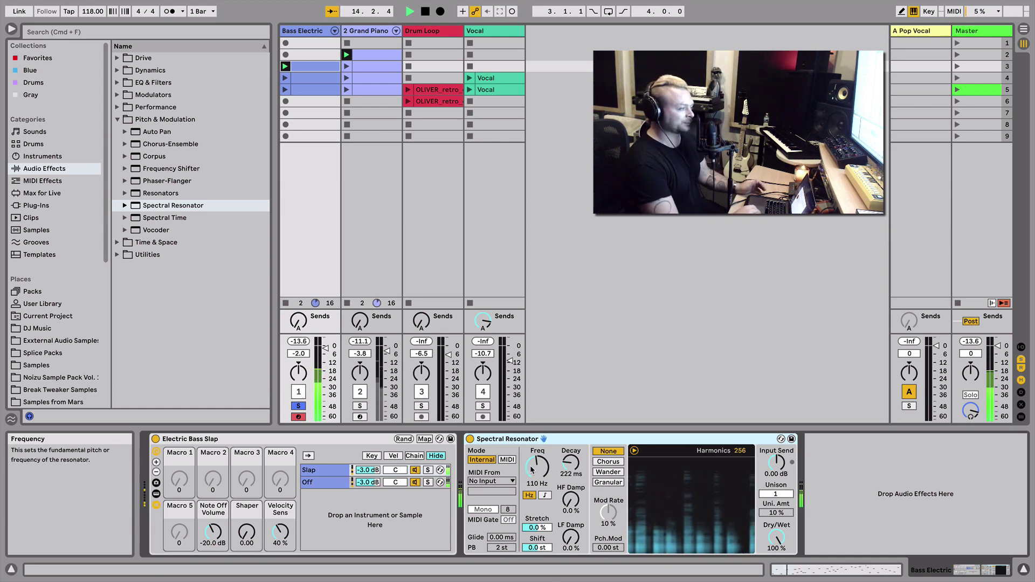
mouse_move(537, 470)
left_mouse_down()
mouse_move(537, 458)
mouse_move(536, 488)
left_mouse_up()
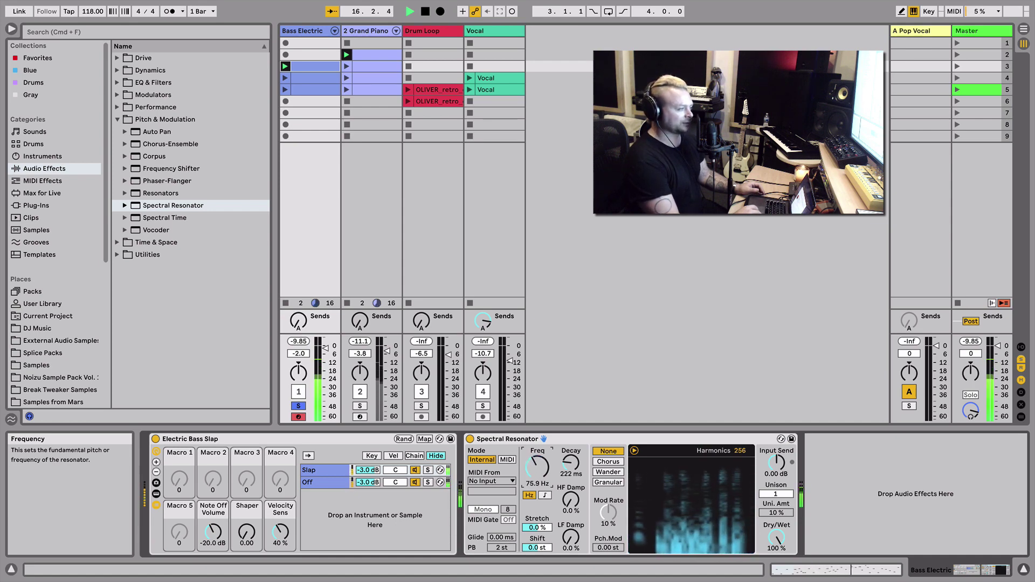
left_click(545, 494)
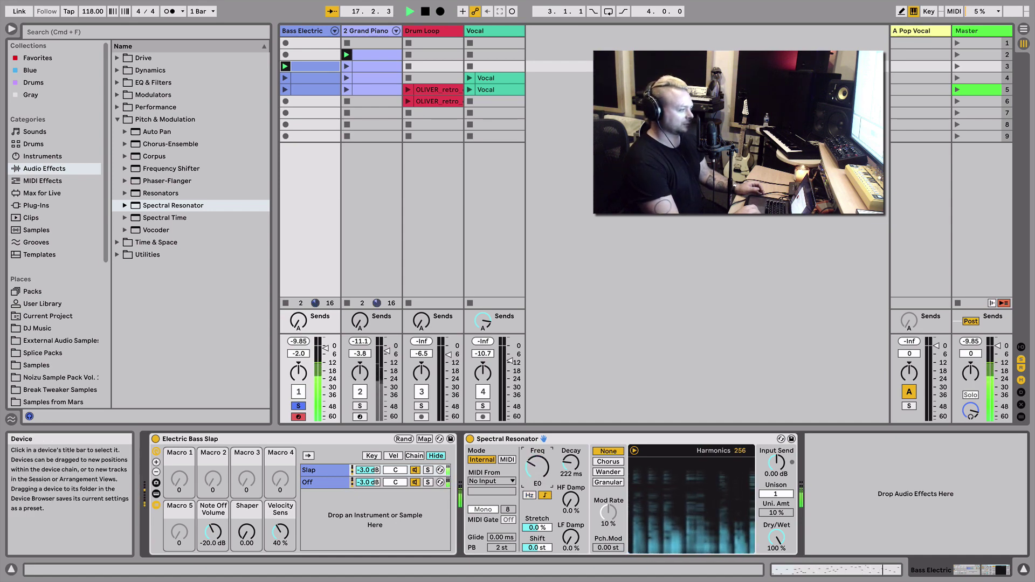
- Tune the bass resonator's frequency to C#1, switch it to MIDI mode, and take its MIDI from Bass Electric
left_click_drag(537, 466, 538, 465)
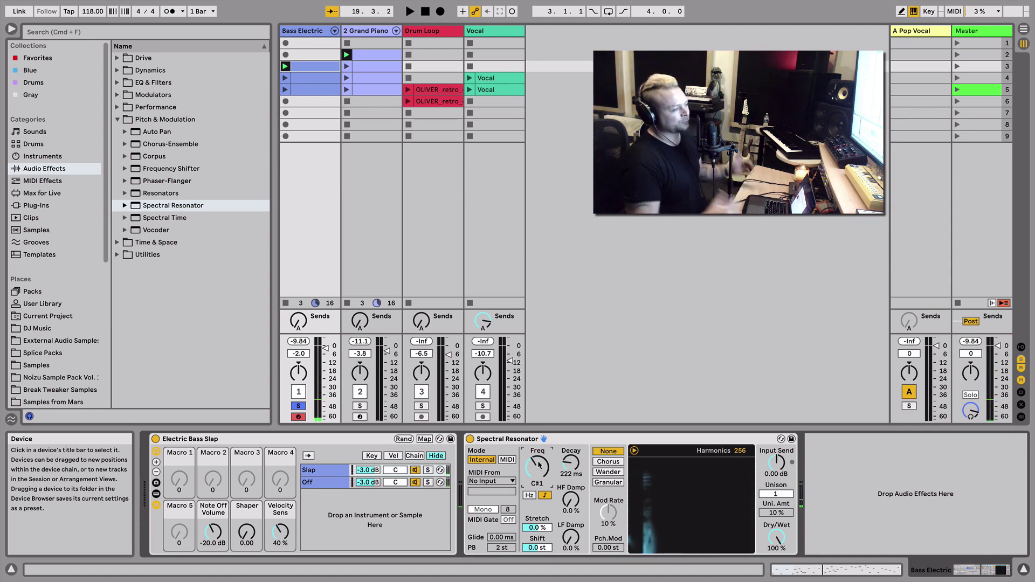
left_click(507, 459)
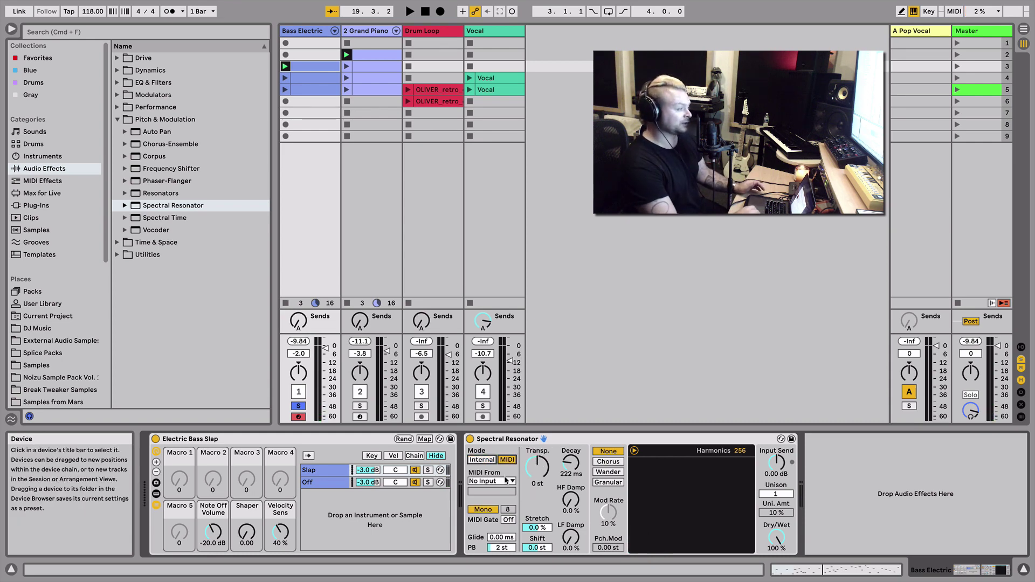
left_click(504, 480)
left_click(503, 493)
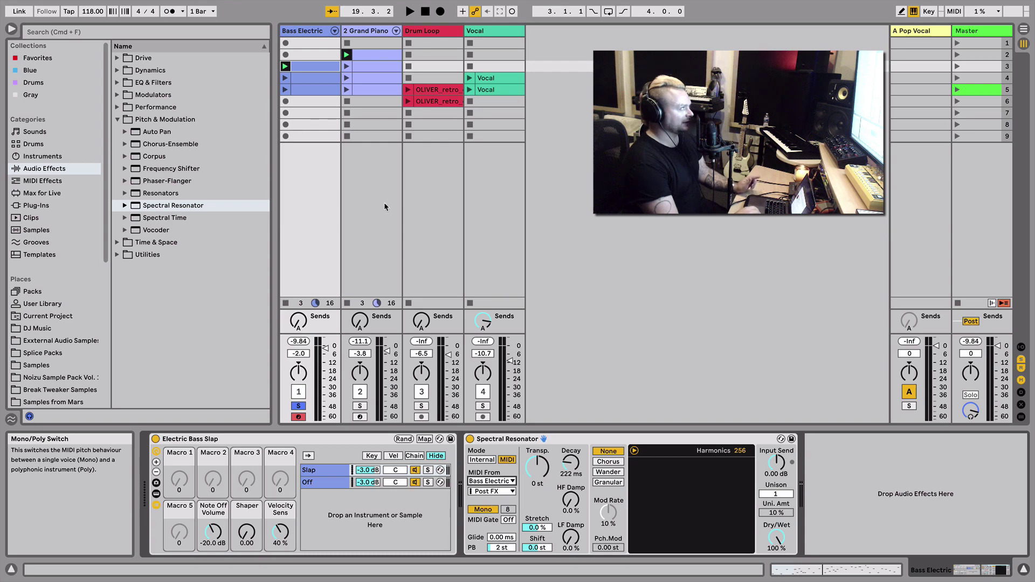
- Inspect the notes in the Bass Electric track's scene 3 clip and return to the track's devices
double_click(307, 67)
scroll(508, 465, "down", 2)
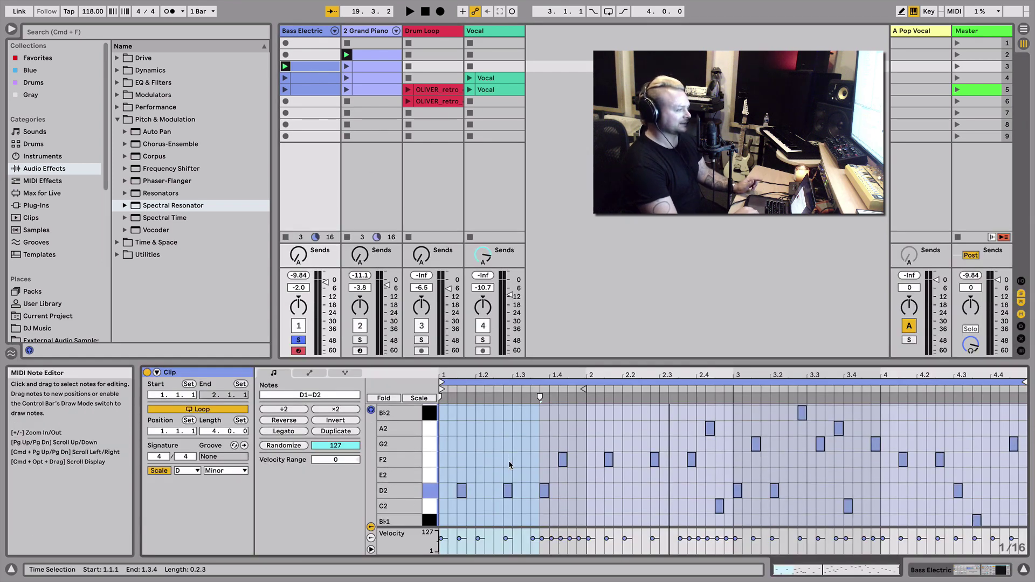
scroll(509, 464, "down", 2)
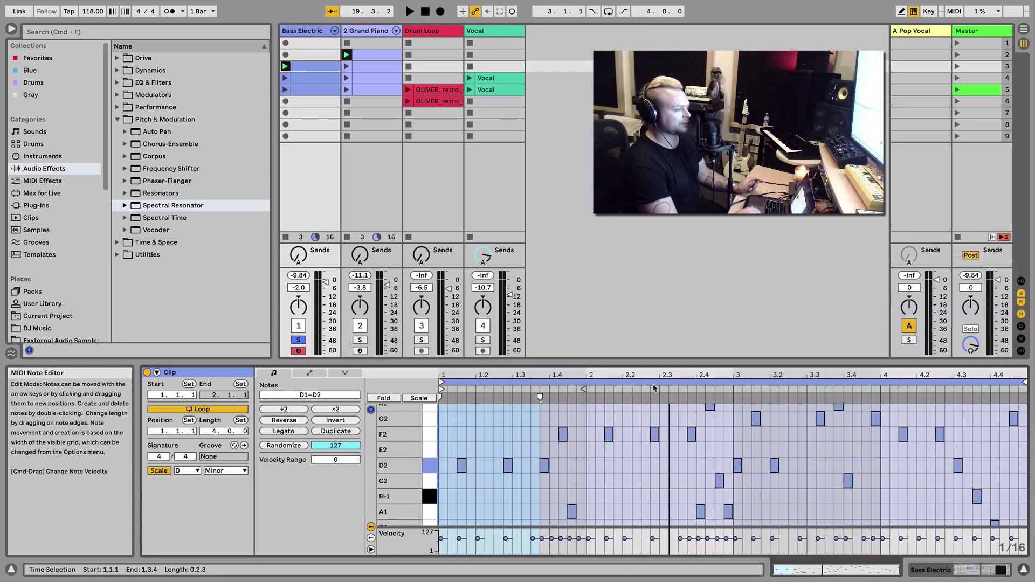
left_click(315, 33)
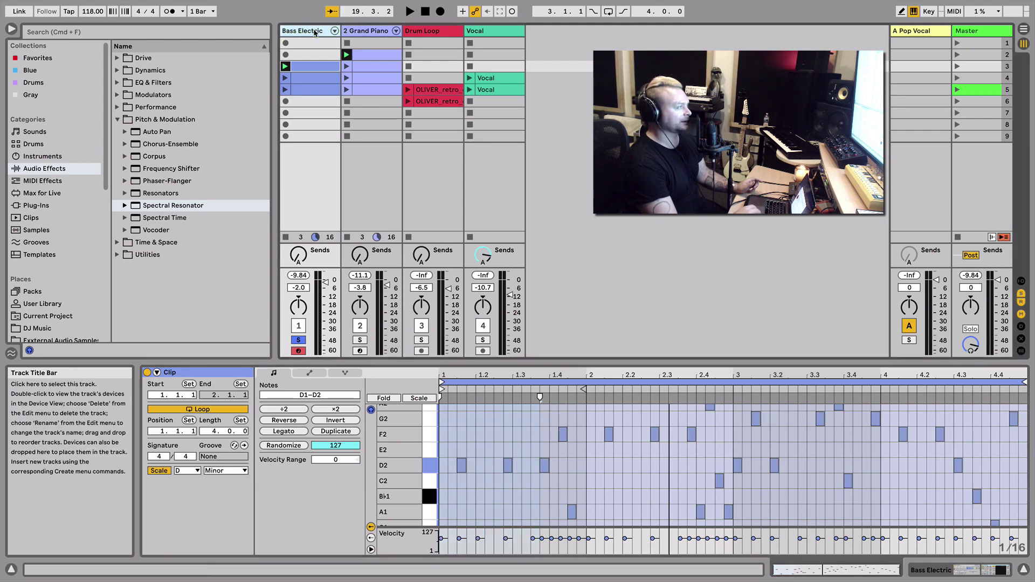
double_click(315, 32)
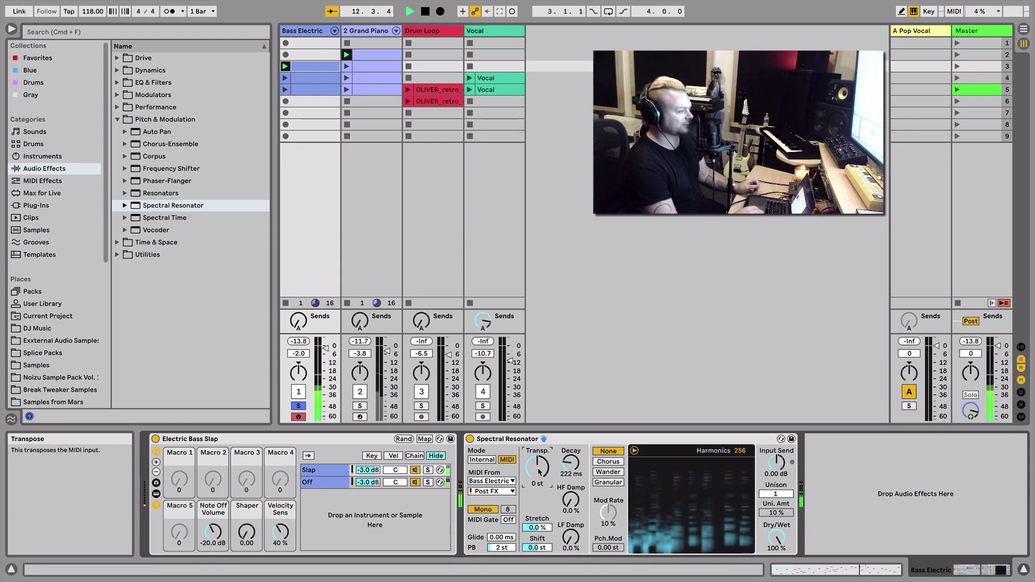
- Transpose the bass resonator to -12 st, comparing it with -24 st during playback before settling on -12 st
key("space")
left_click(538, 471)
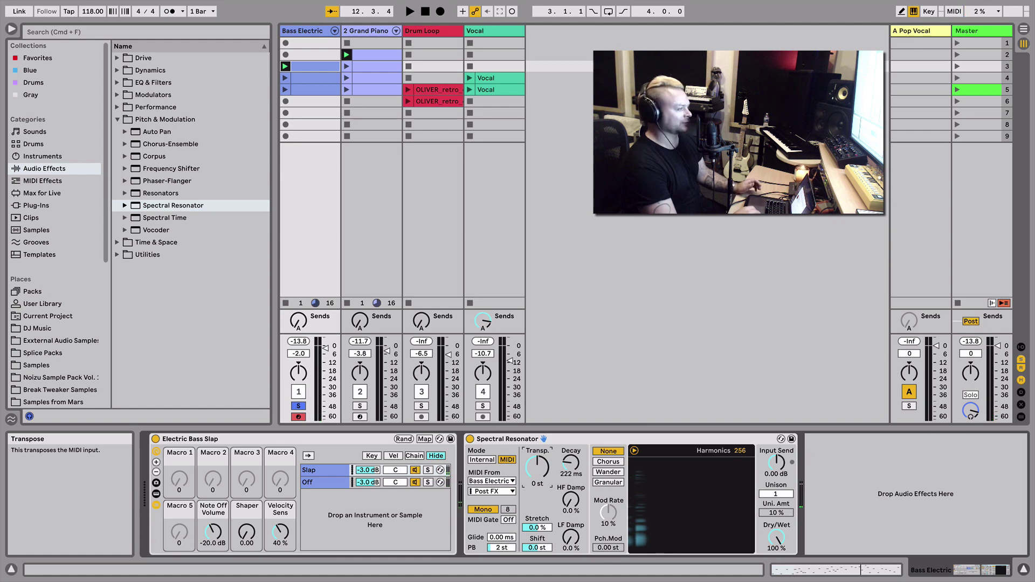
left_click_drag(539, 471, 539, 485)
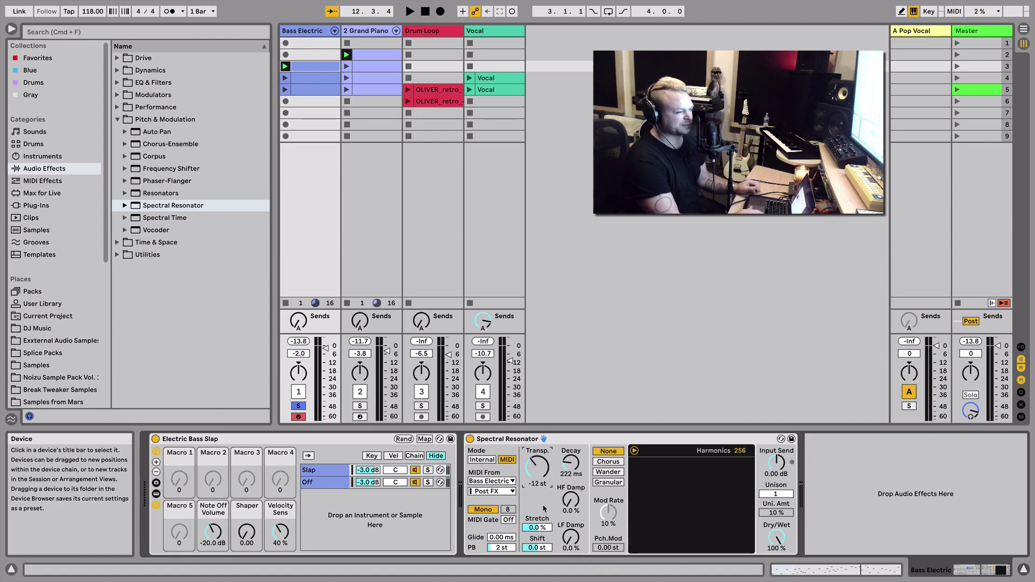
key("space")
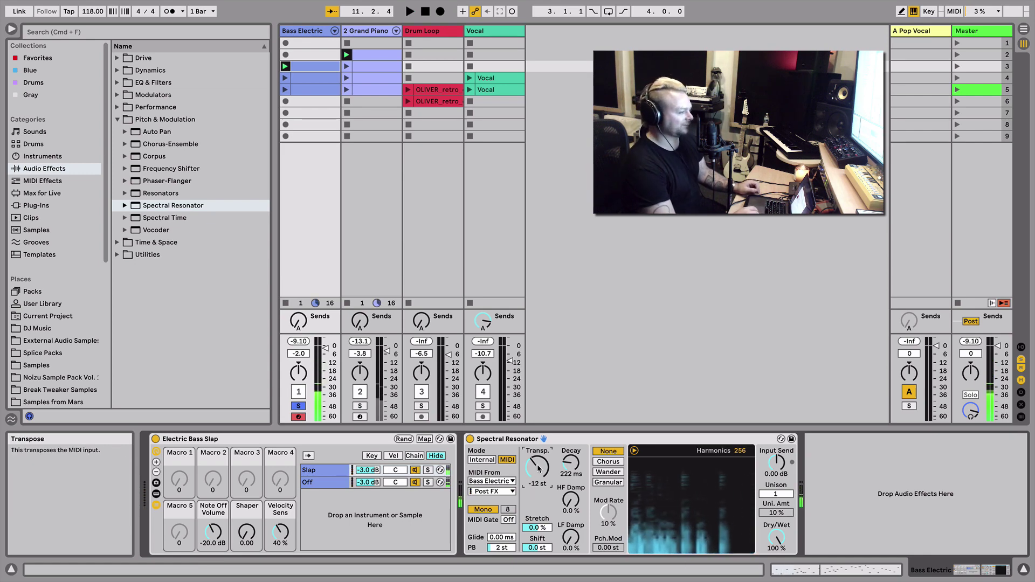
left_click_drag(537, 470, 538, 485)
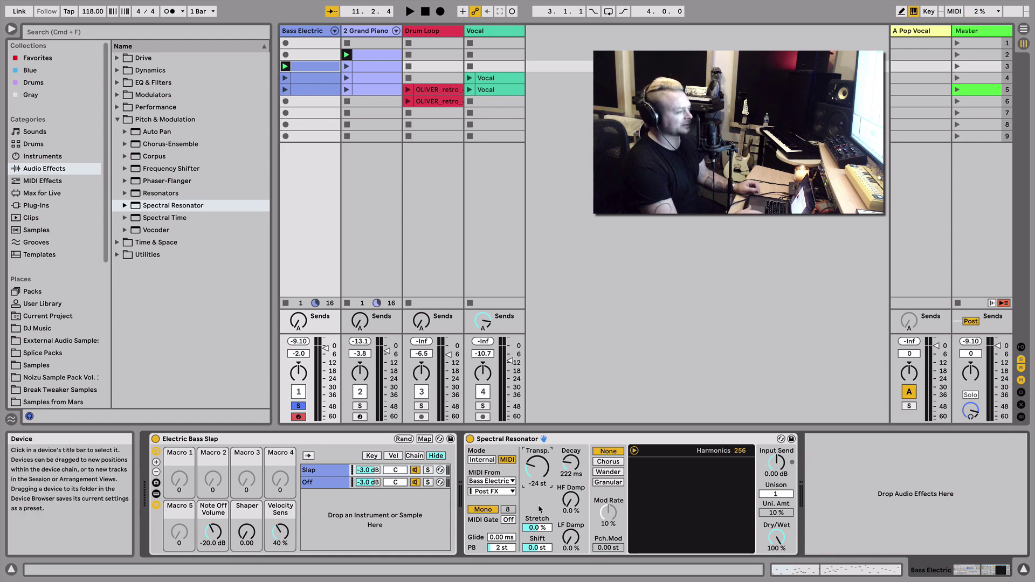
key("space")
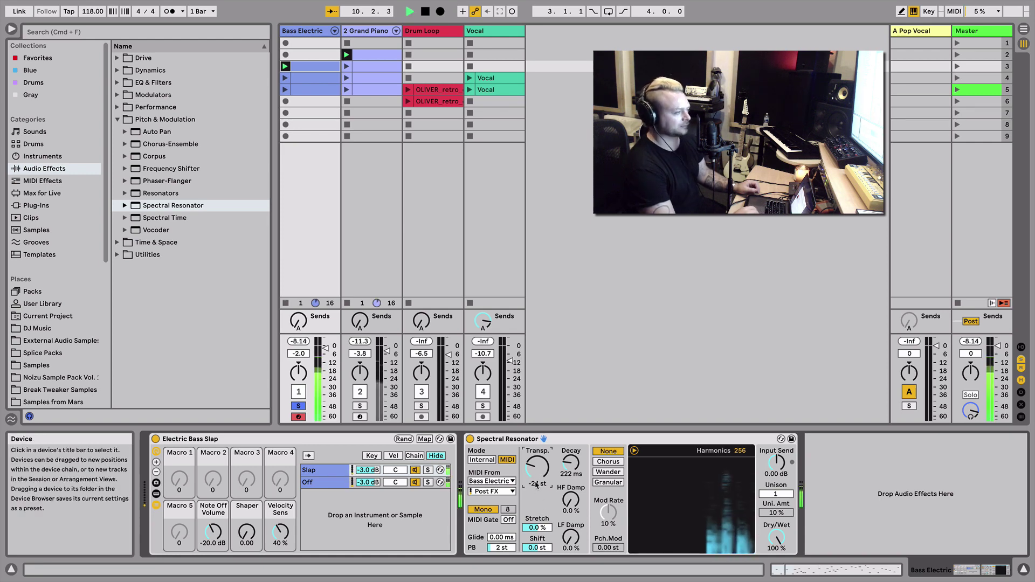
left_click_drag(536, 478, 535, 458)
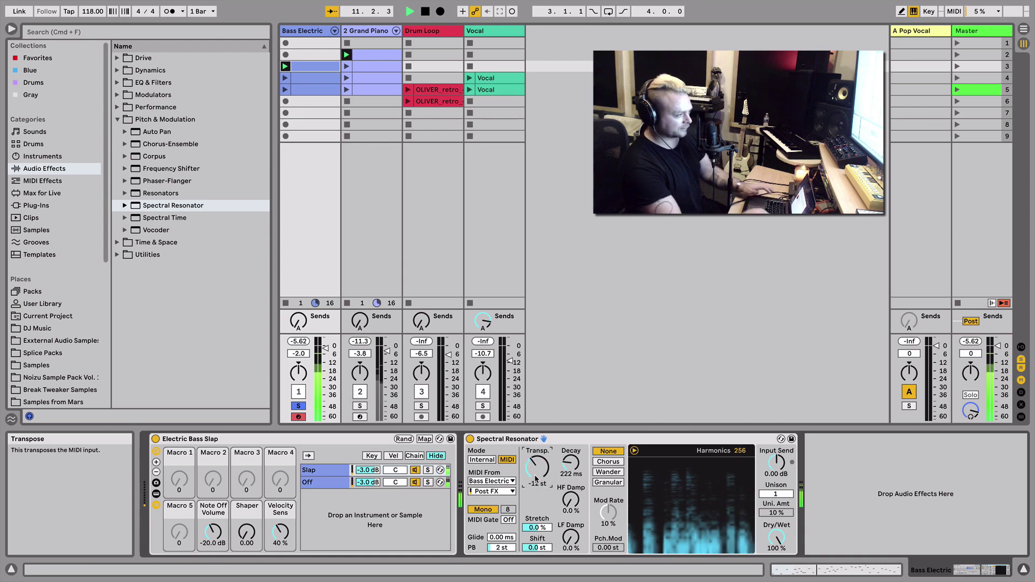
key("space")
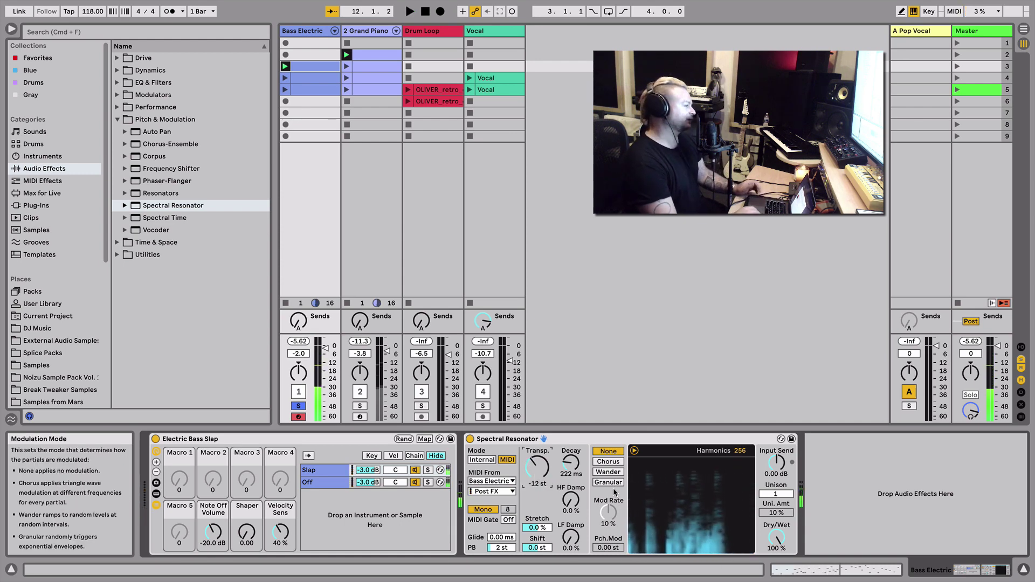
- Try Chorus and Wander modulation and a 74% Dry/Wet mix on the bass resonator, restoring None and 100%
left_click(612, 463)
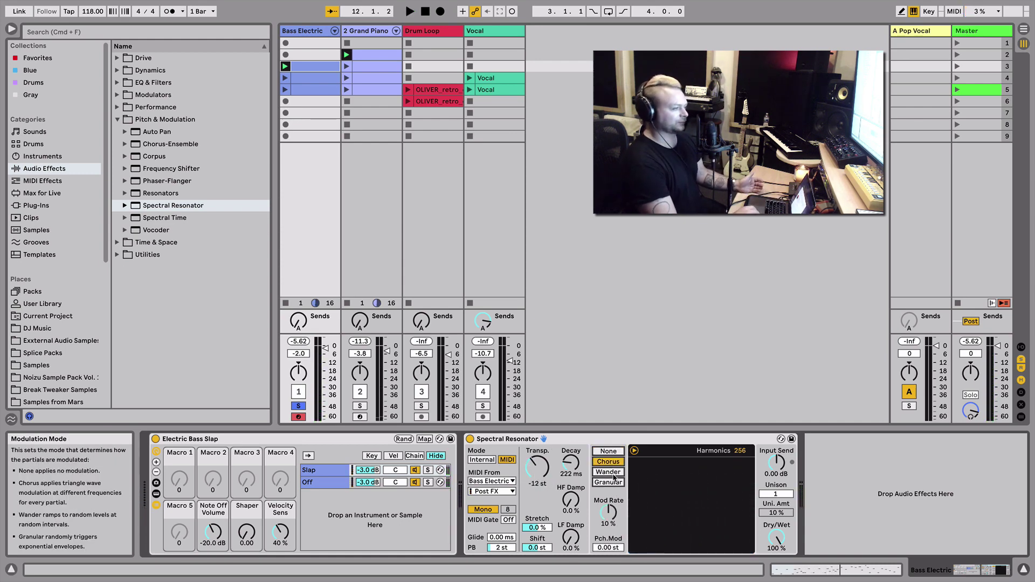
key("space")
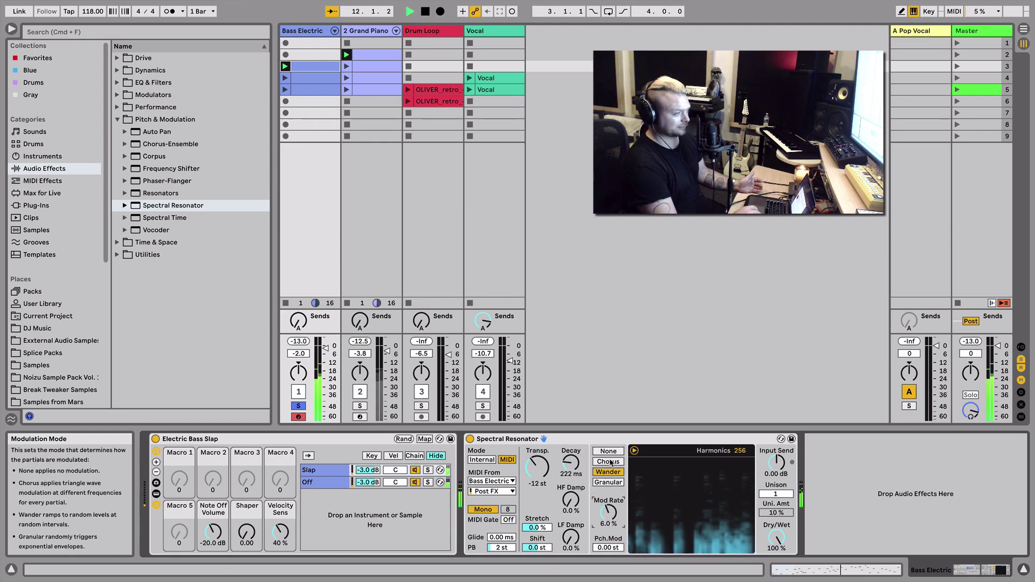
left_click(609, 452)
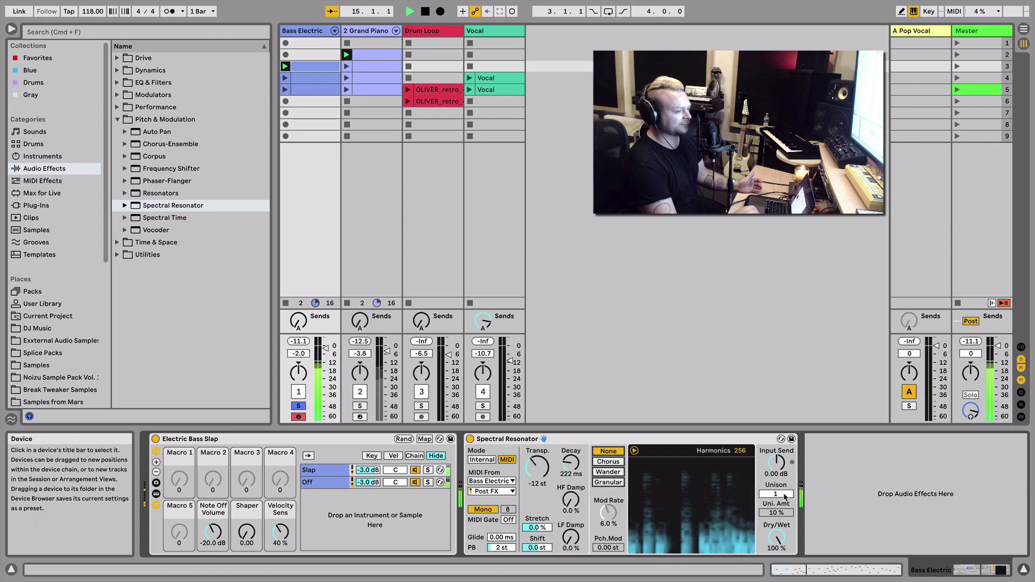
left_click_drag(776, 494, 776, 480)
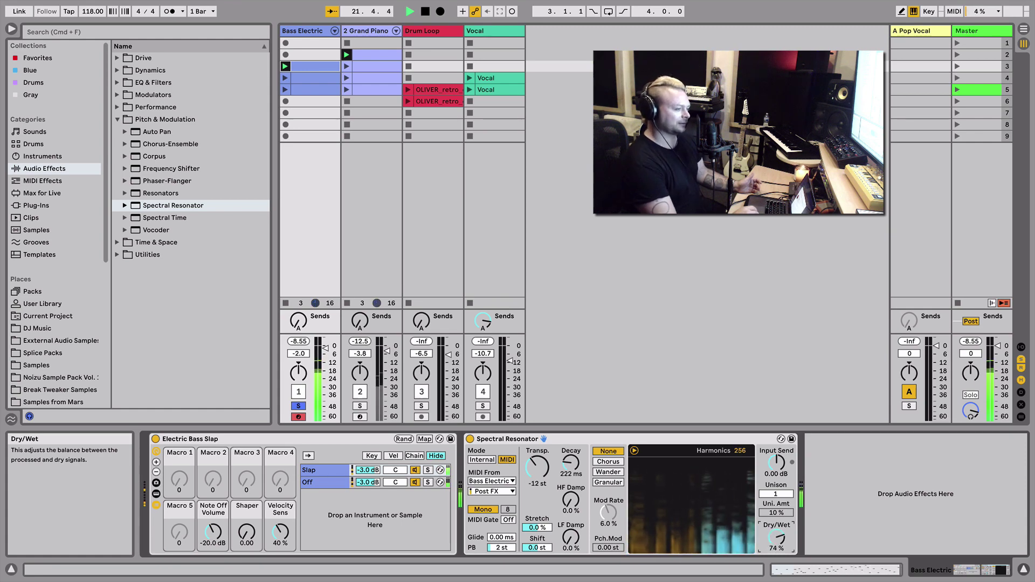
left_click_drag(776, 537, 776, 511)
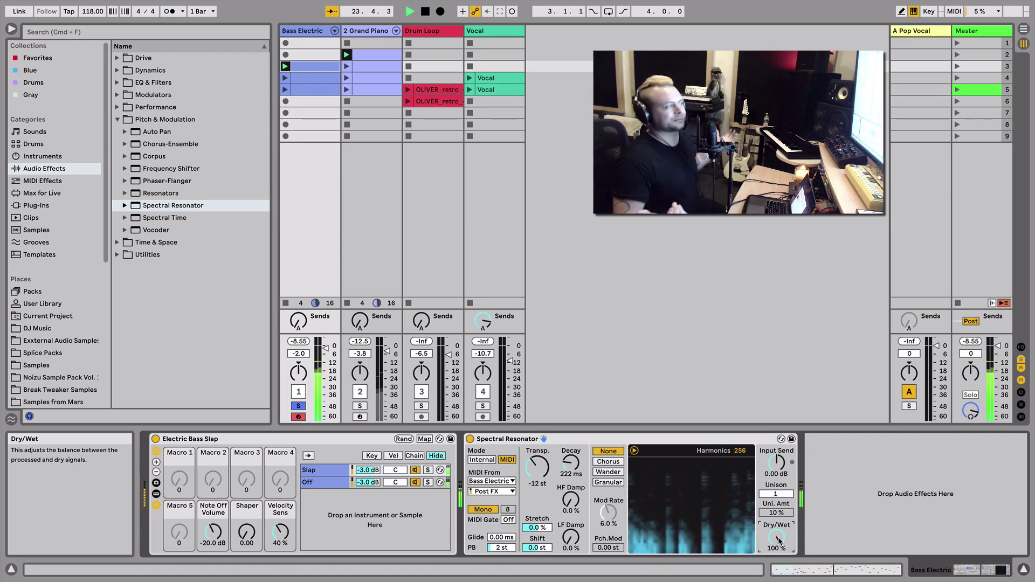
- Clear all track solos and launch scene 3, with the Grand Piano volume raised to -3.0 dB
key("space")
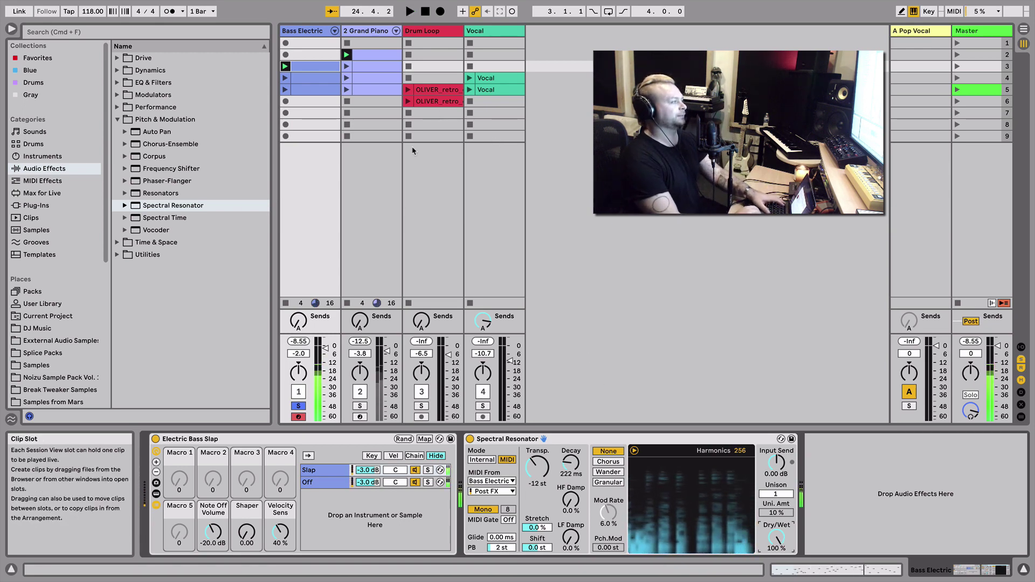
left_click(360, 406)
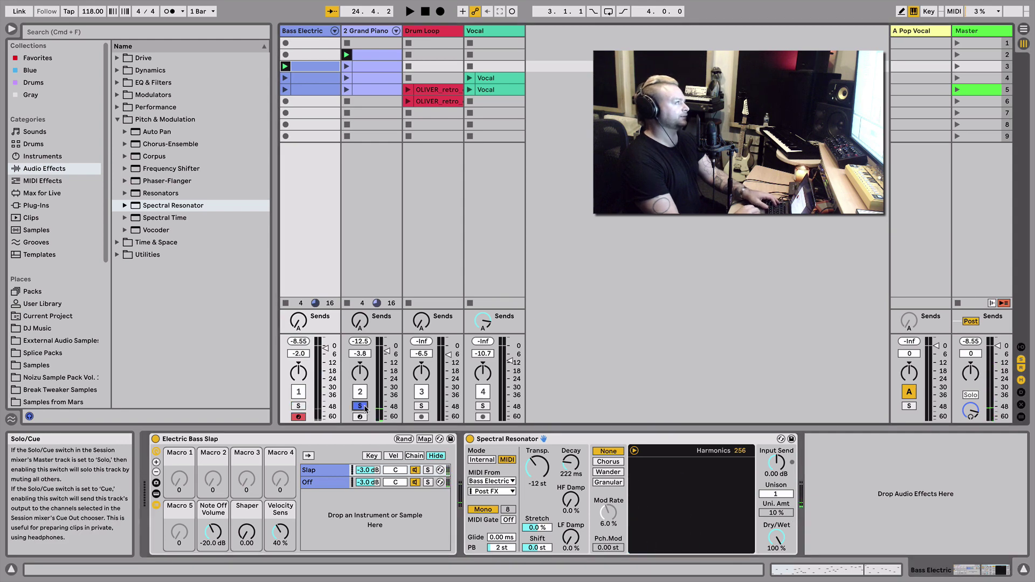
left_click(364, 407)
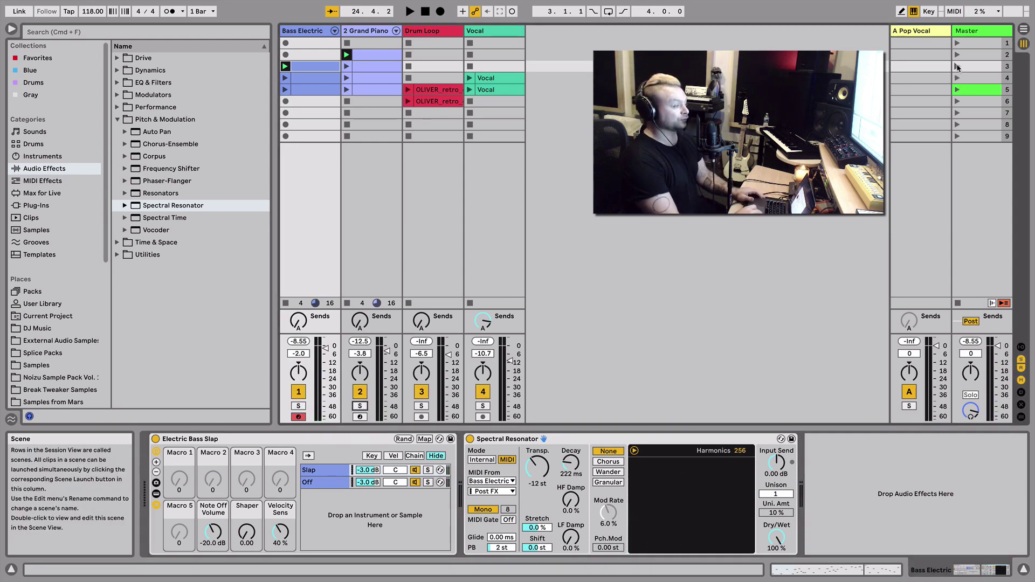
left_click(957, 67)
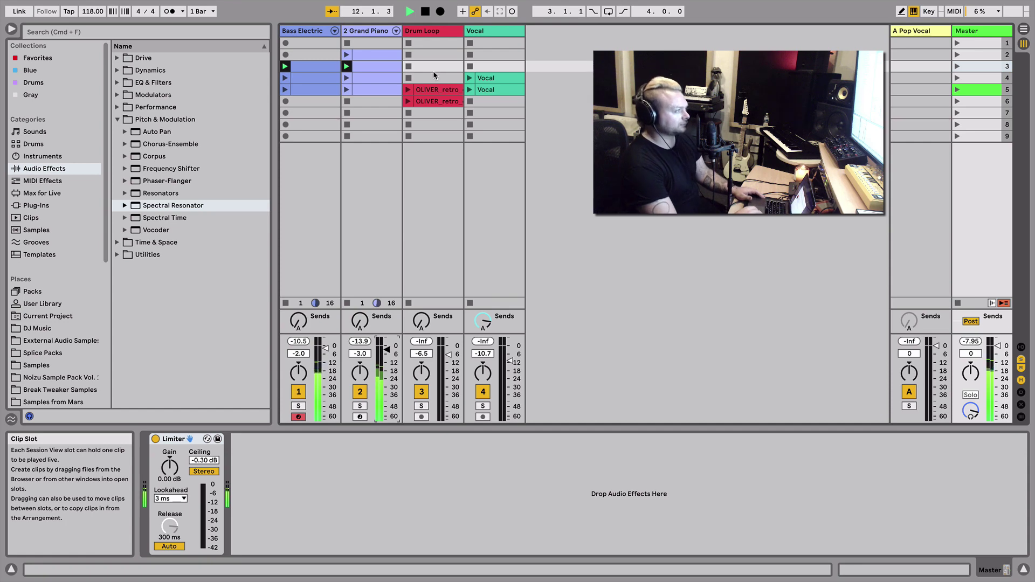
- Launch the scene 5 drum loop and scene 4 vocal clips, raising their track volumes to -4.7 dB and -8.0 dB
left_click(427, 90)
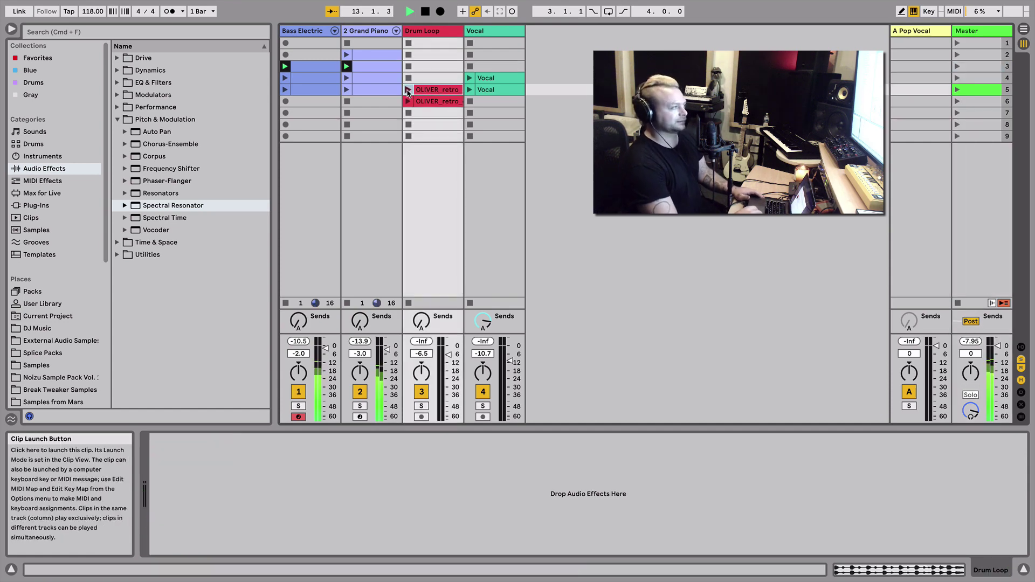
left_click(408, 90)
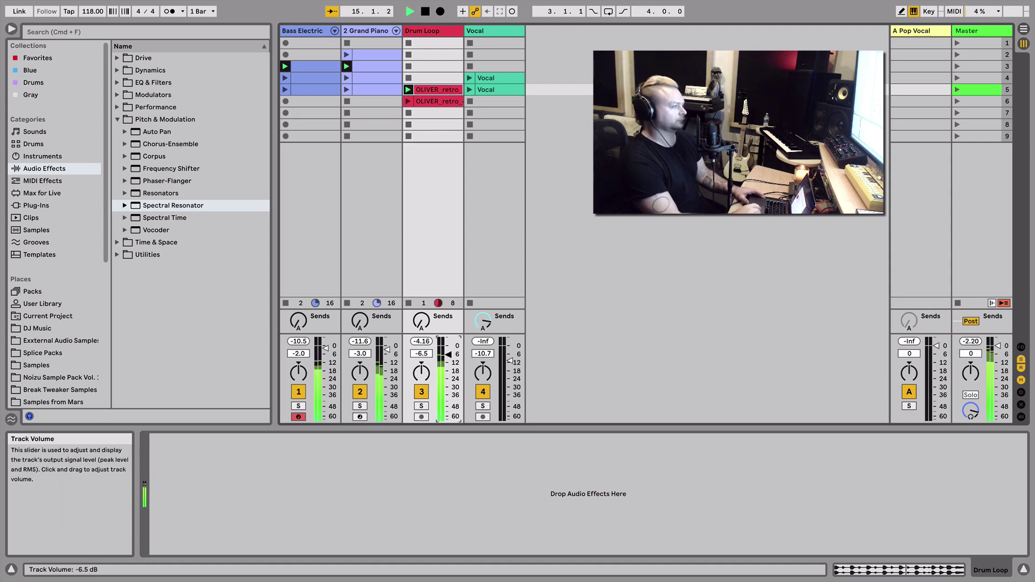
left_click(492, 79)
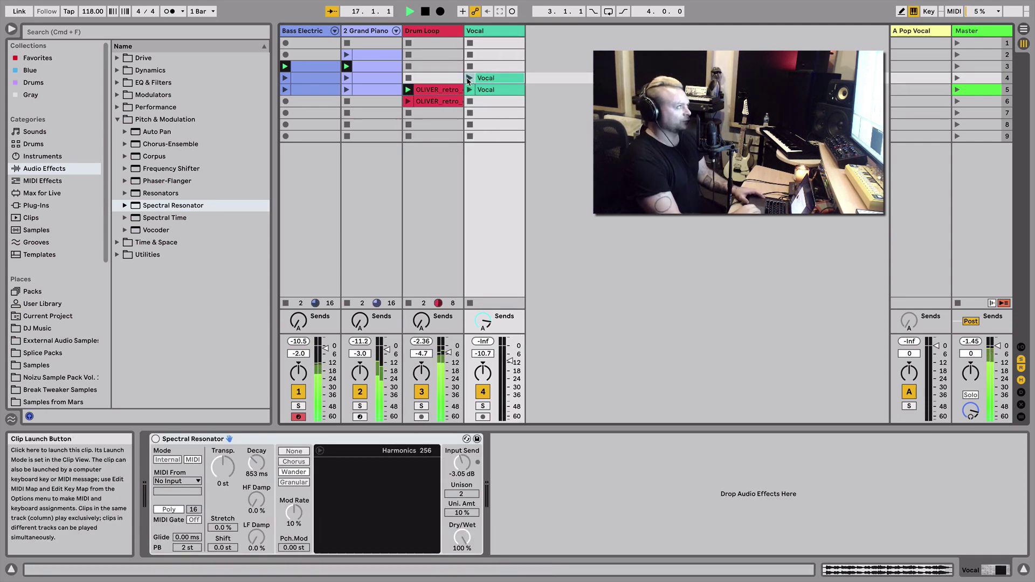
left_click(470, 79)
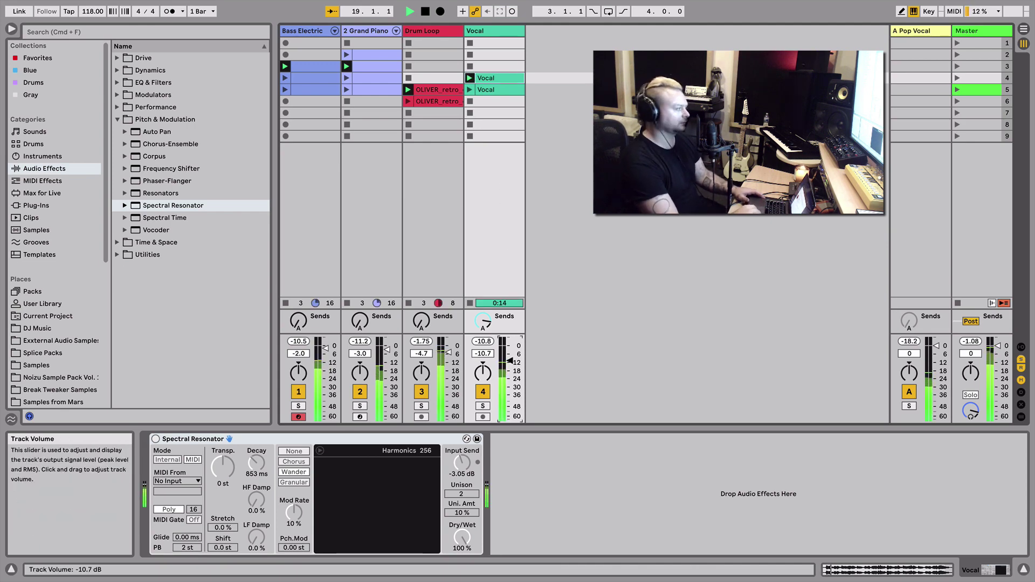
left_click_drag(509, 361, 509, 356)
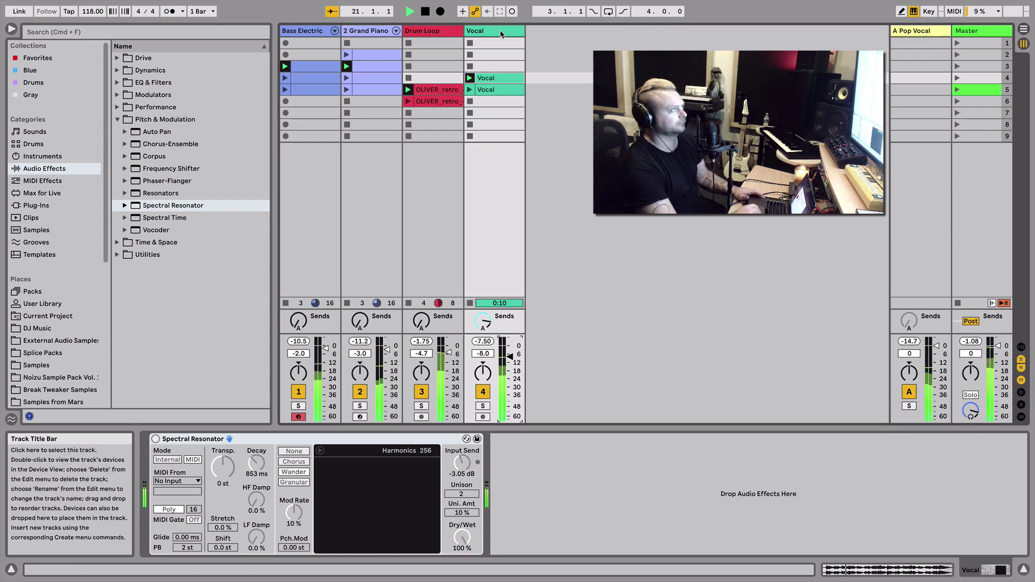
- Solo the Vocal track and replace its deactivated Spectral Resonator with a fresh one
left_click(483, 406)
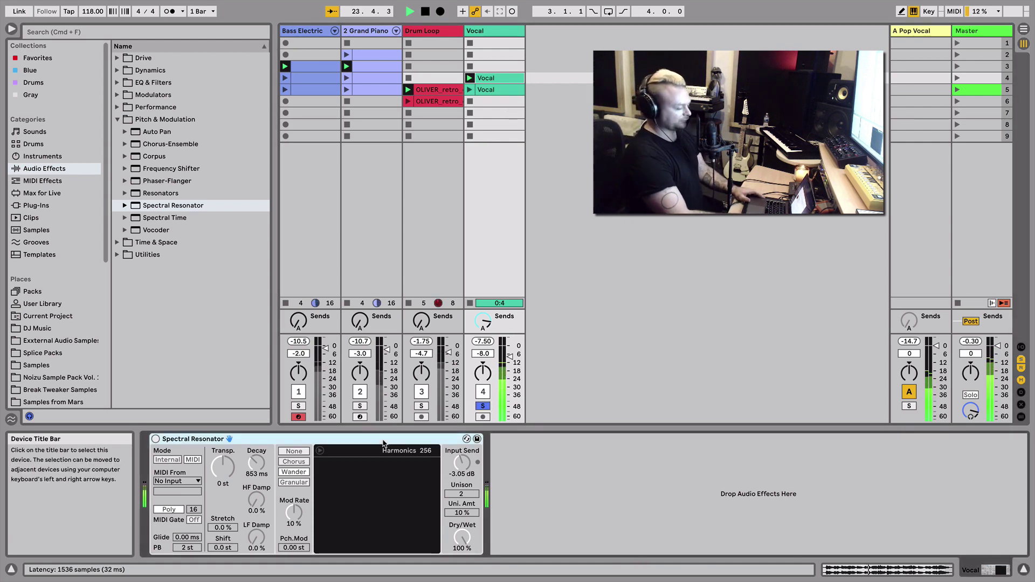
key("Delete")
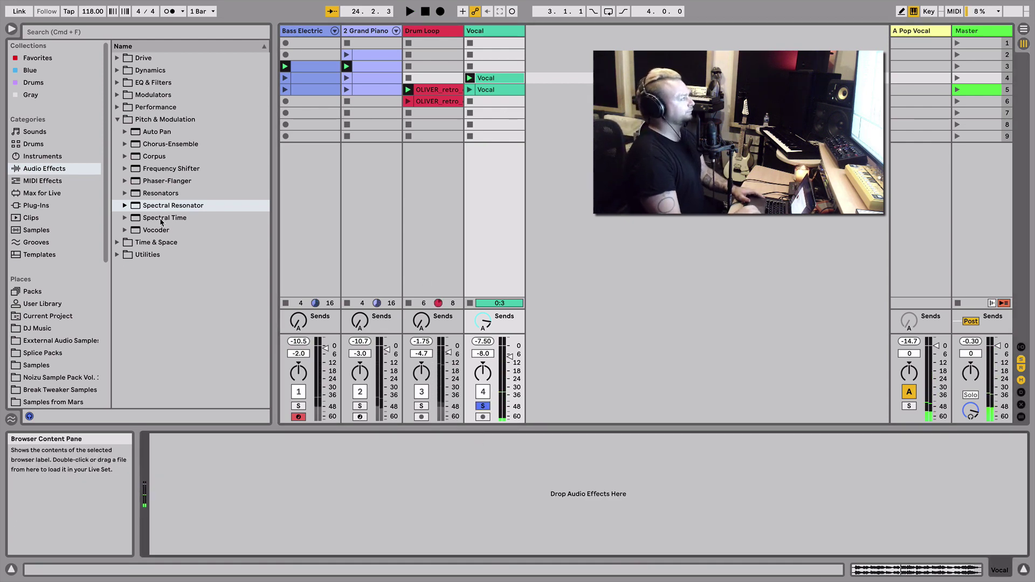
left_click_drag(137, 205, 501, 51)
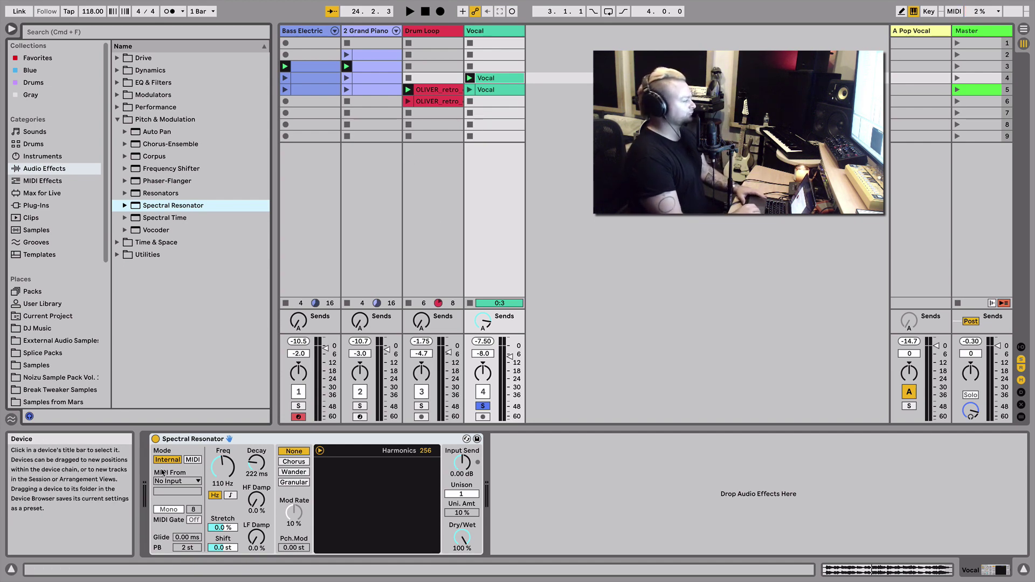
- Switch the vocal resonator to MIDI mode with input from 2-Grand Piano, and make it polyphonic
left_click(191, 459)
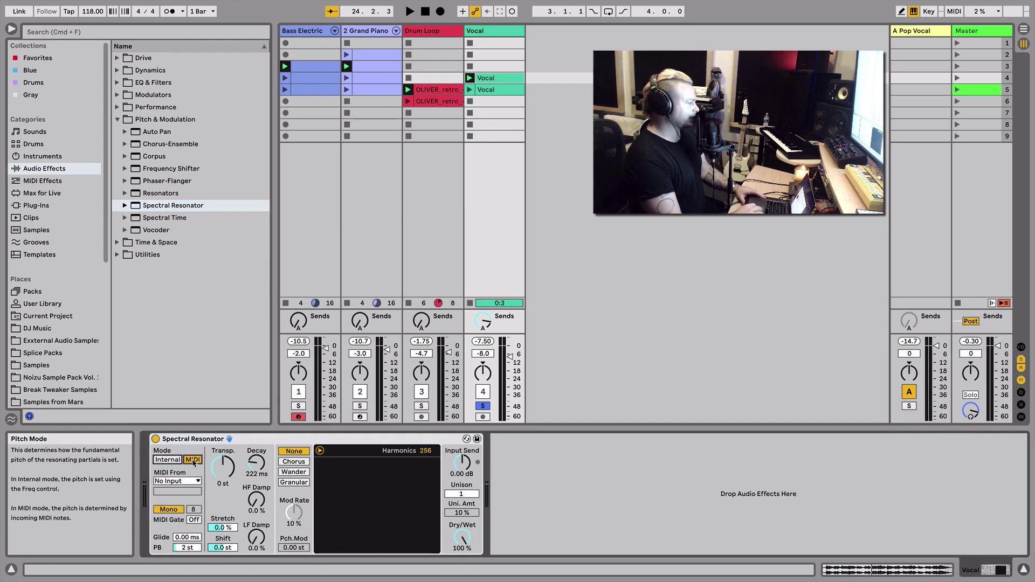
left_click(187, 481)
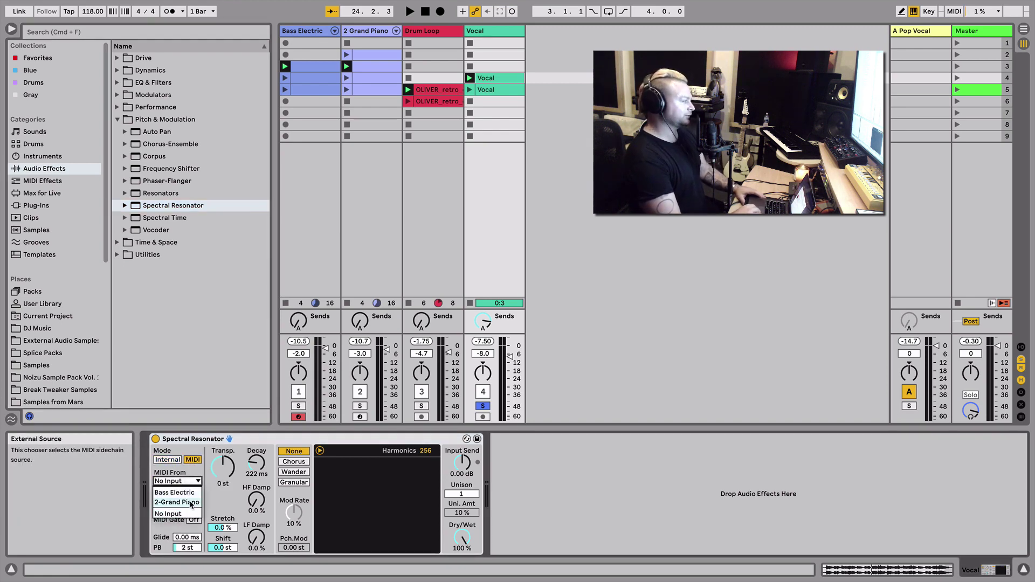
left_click(190, 503)
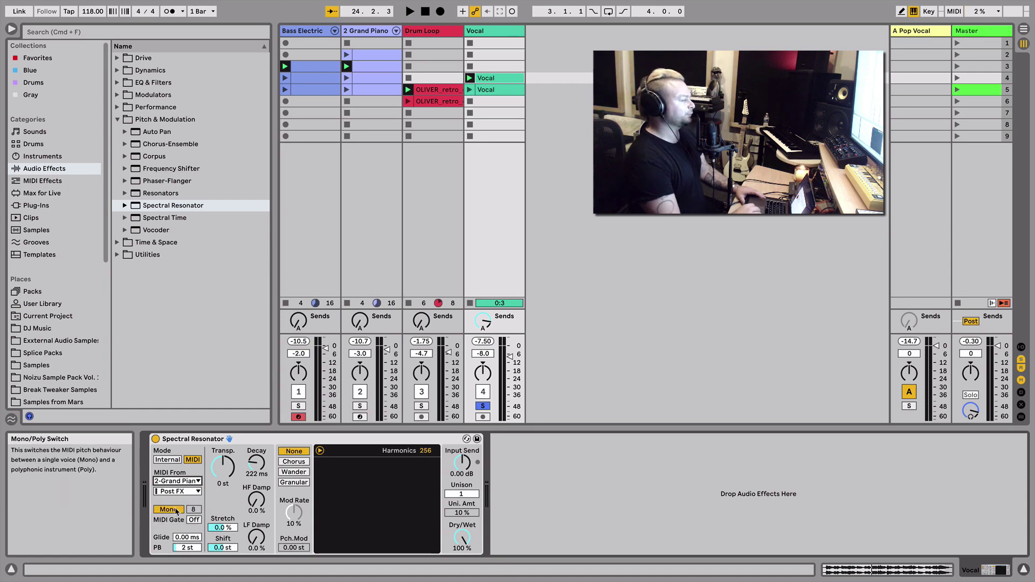
left_click(176, 509)
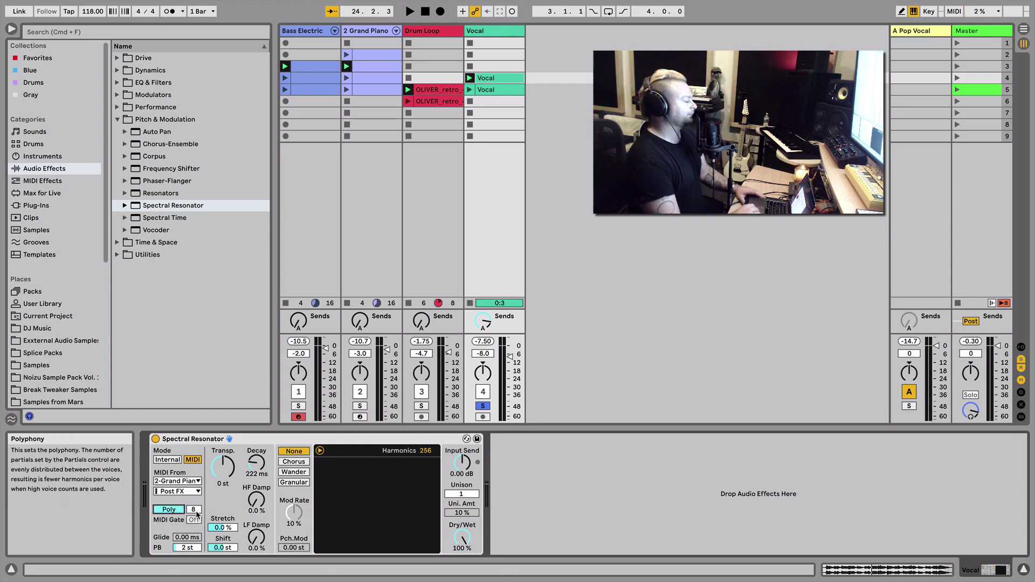
- Set the vocal resonator's polyphony to 16 voices and audition the soloed vocal
left_click(380, 66)
left_click(497, 30)
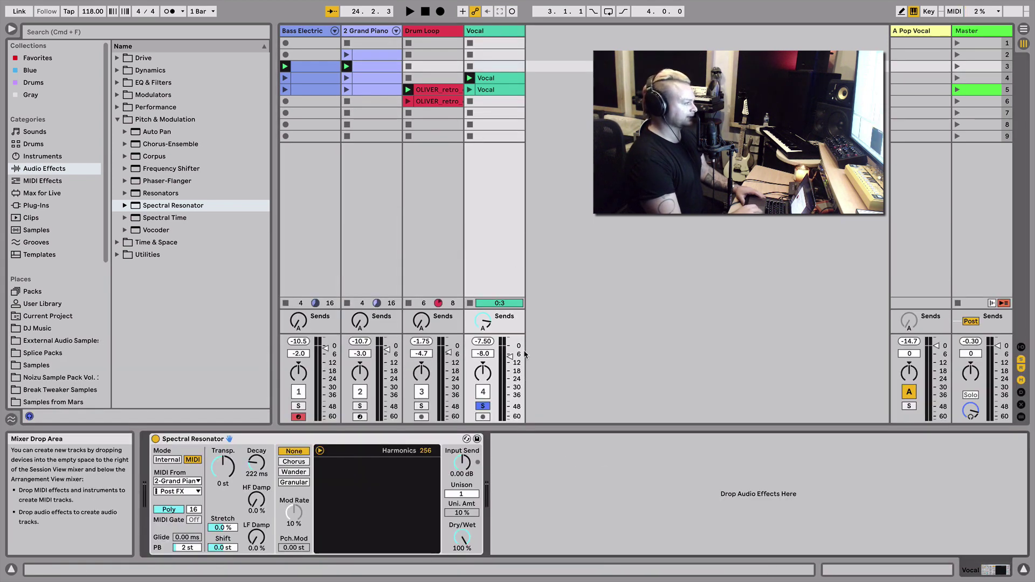
key("space")
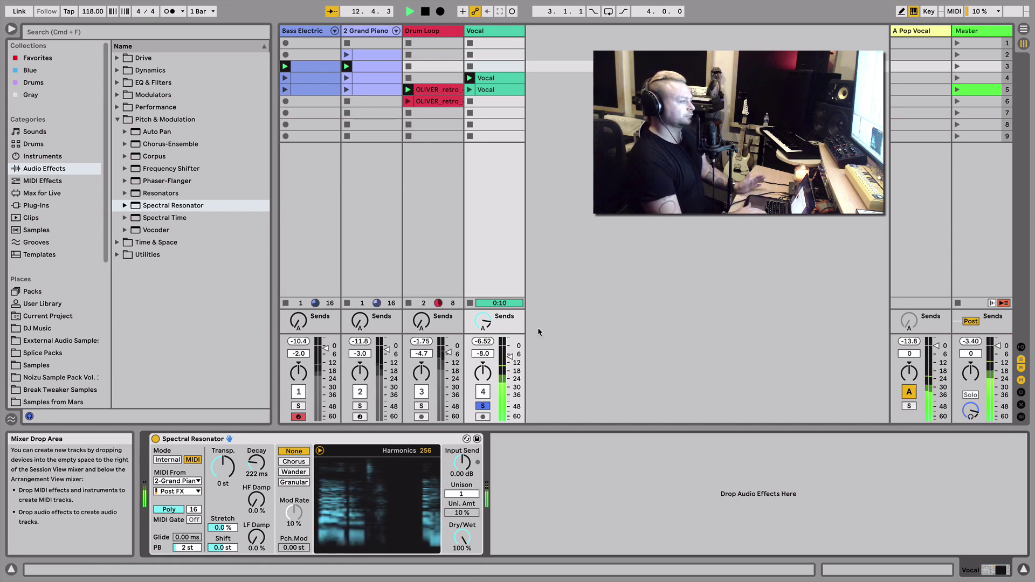
key("space")
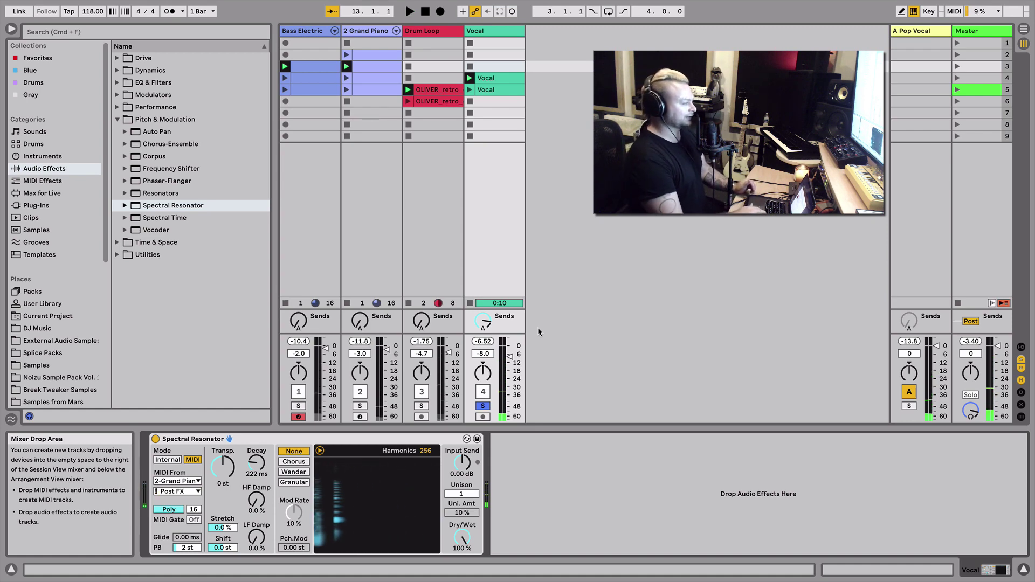
key("space")
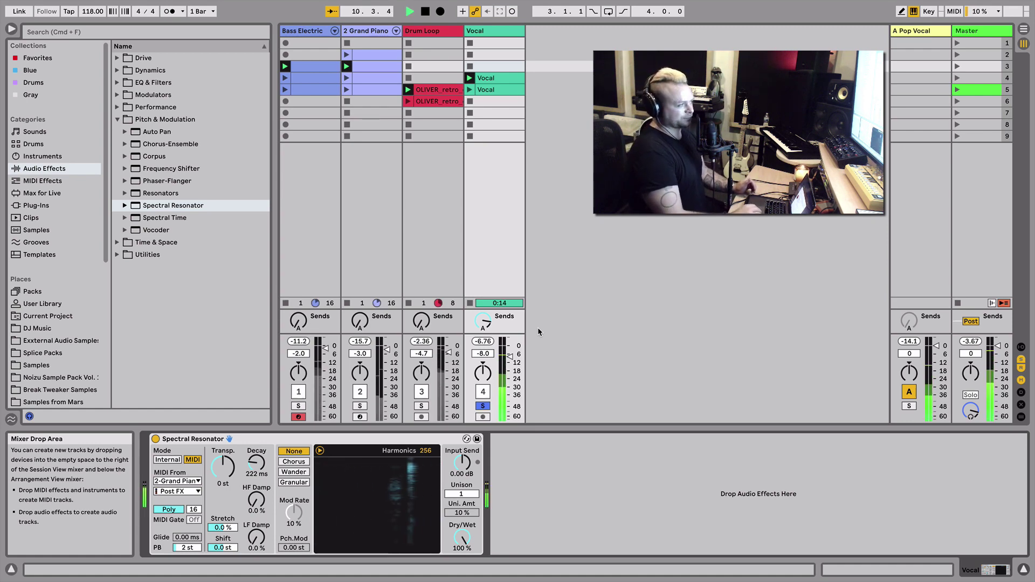
- Open the notes of the playing scene 3 Grand Piano clip and examine the gaps between its chords
double_click(372, 68)
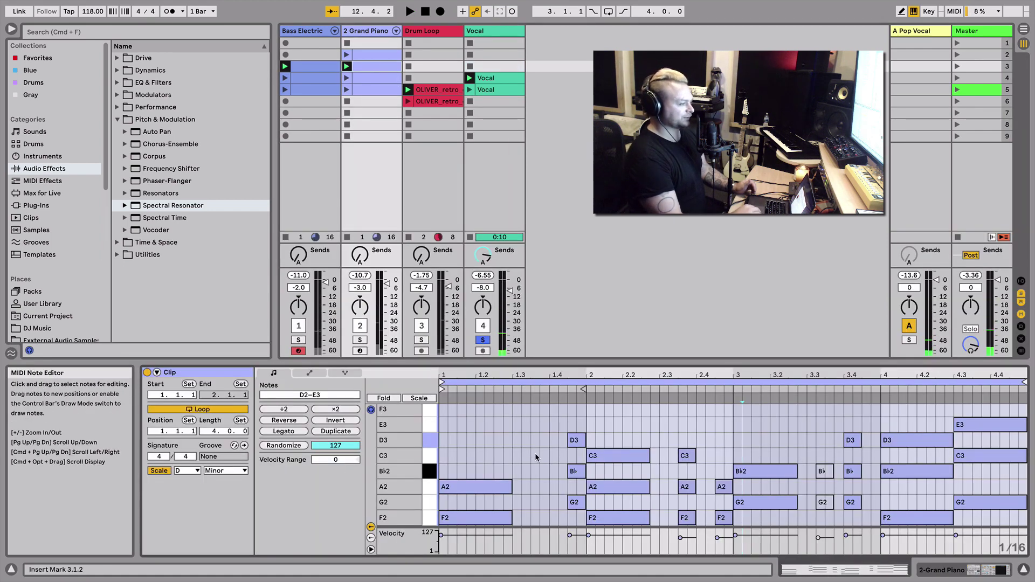
scroll(535, 453, "down", 3)
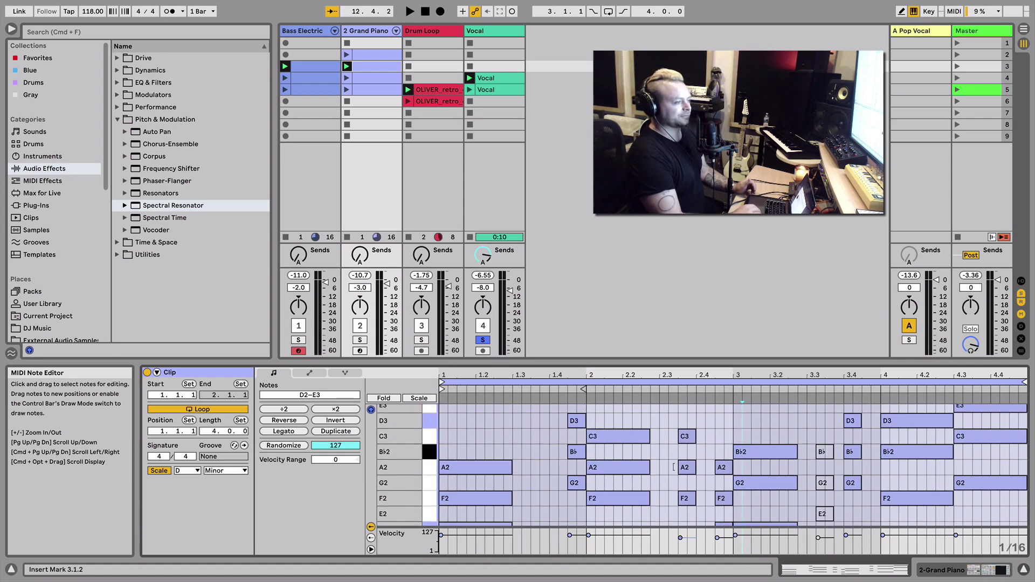
left_click_drag(512, 434, 561, 431)
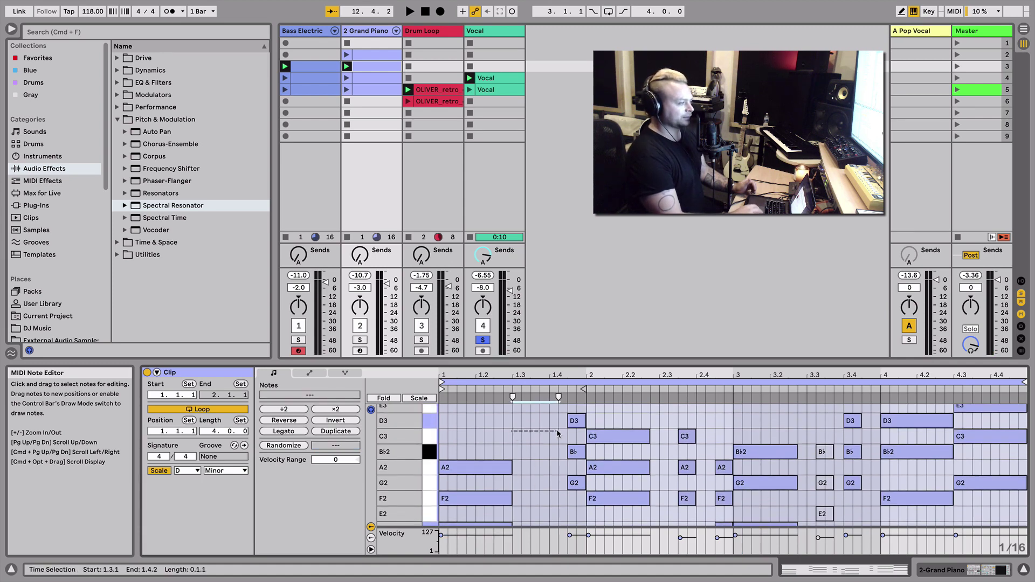
left_click_drag(660, 411, 715, 411)
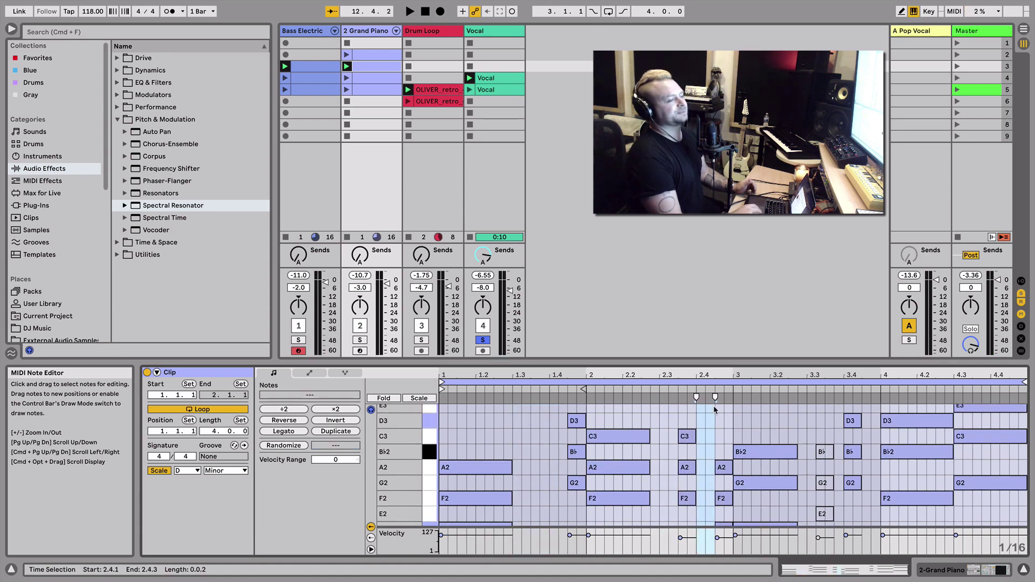
- Insert a MIDI track after Grand Piano and copy the scene 3 piano clip into its scene 4 slot
left_click(362, 29)
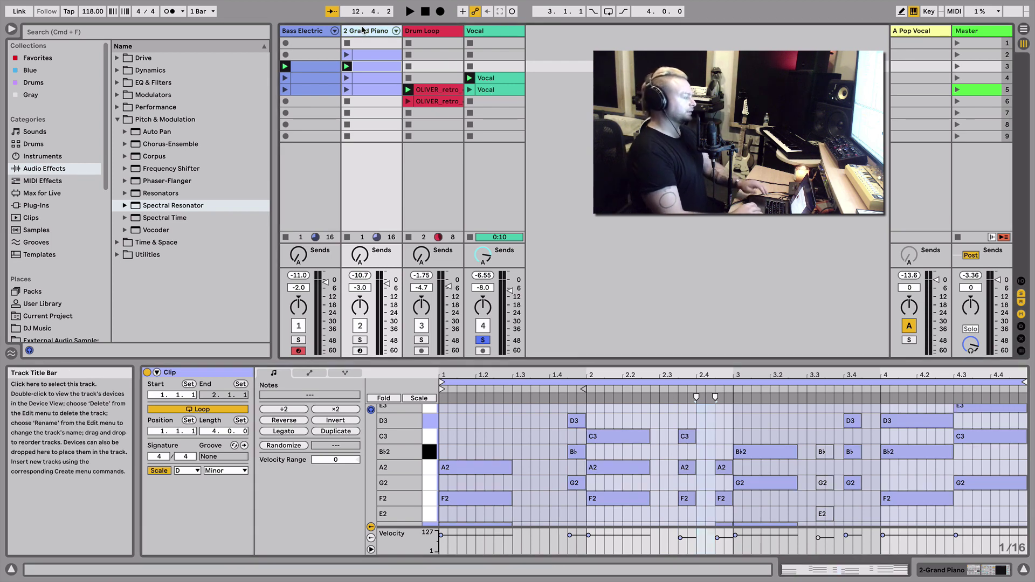
key("super+shift+t")
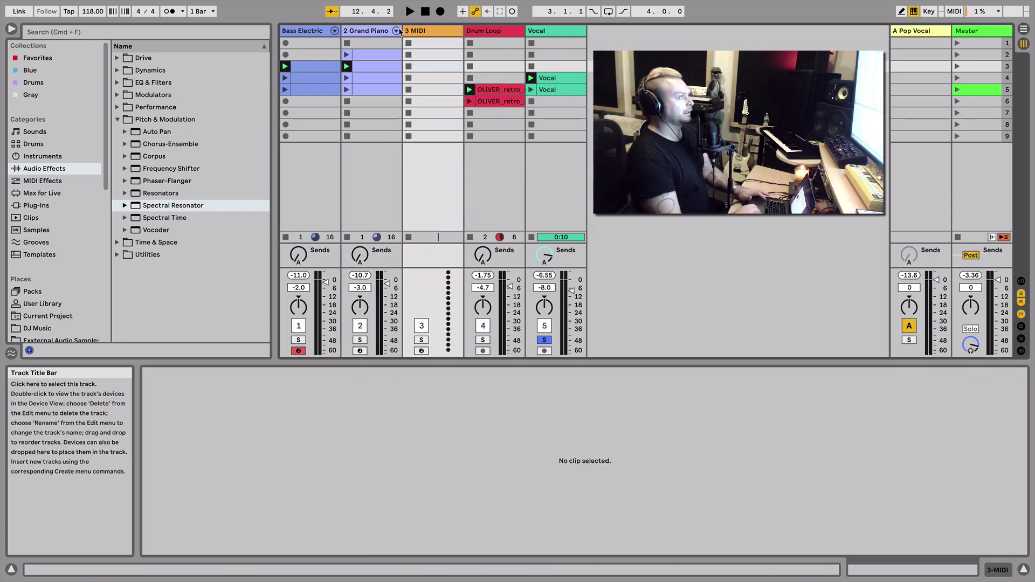
left_click_drag(370, 69, 426, 77)
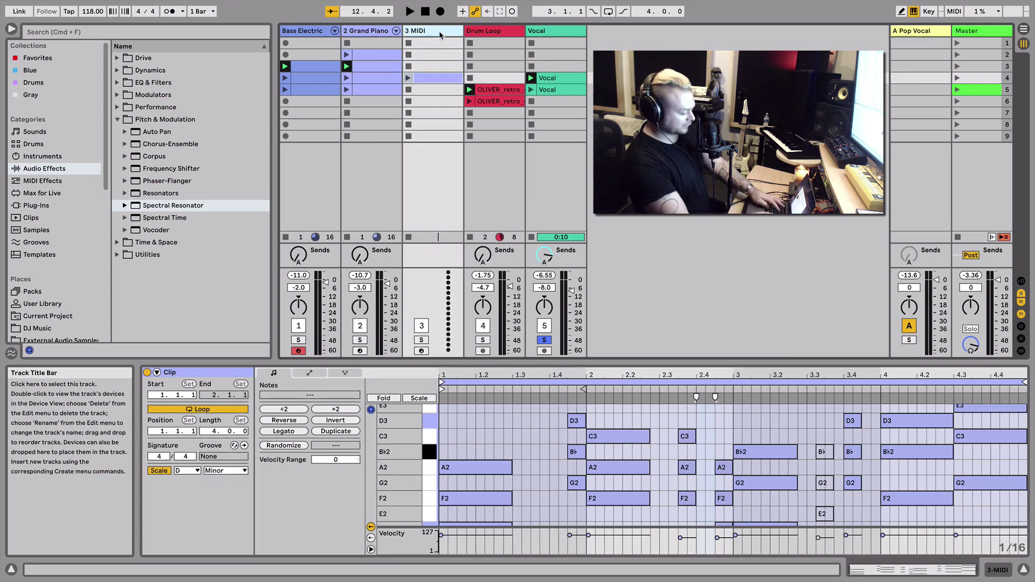
- Rename the new MIDI track as Midi For Vocal Reso
key("super+r")
type("Mi")
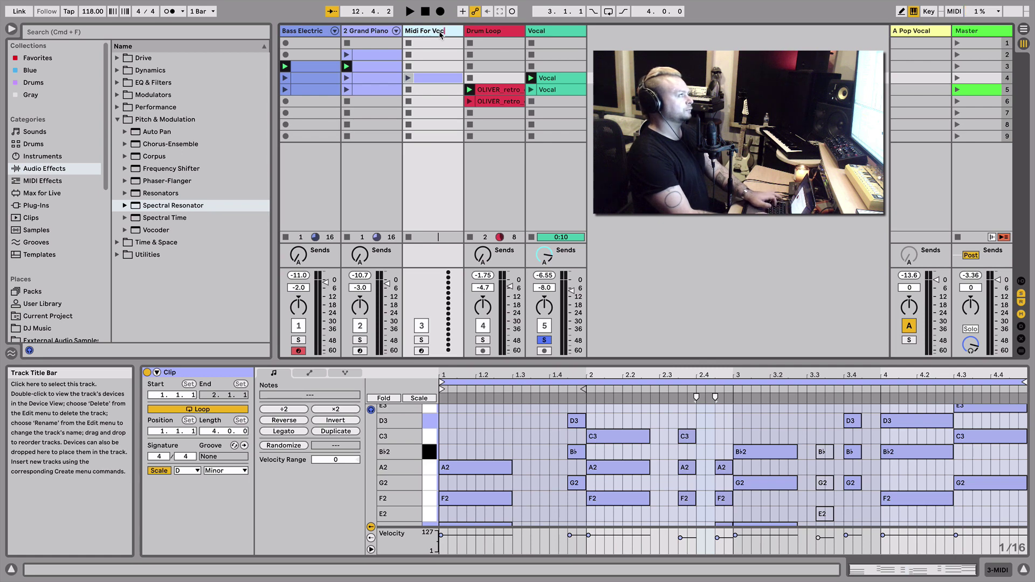
type("di For Vocal Re")
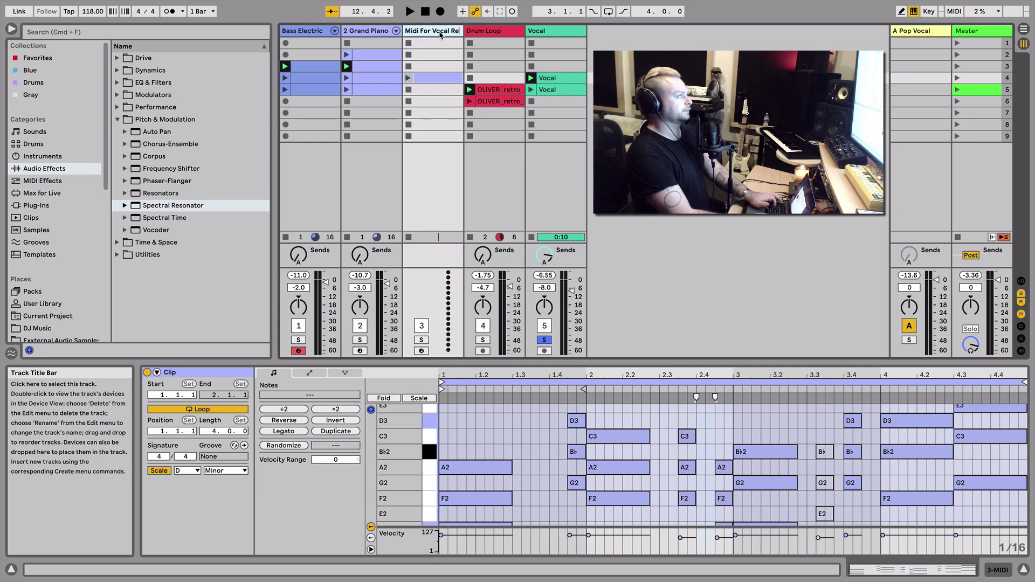
type("so")
key("Return")
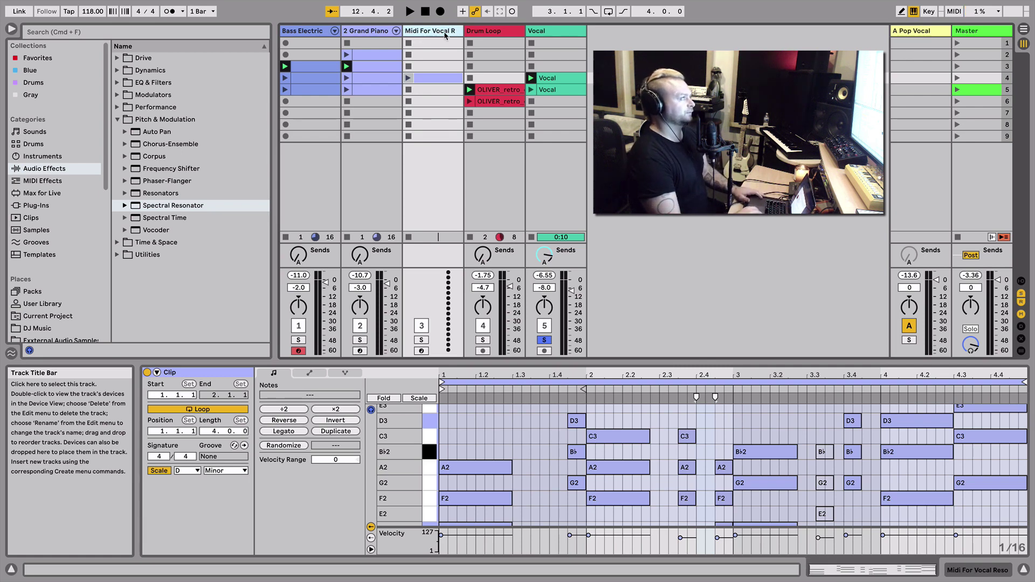
- Delete the short E2, G2 and B♭2 chord after beat 3.3 in the copied clip
double_click(427, 78)
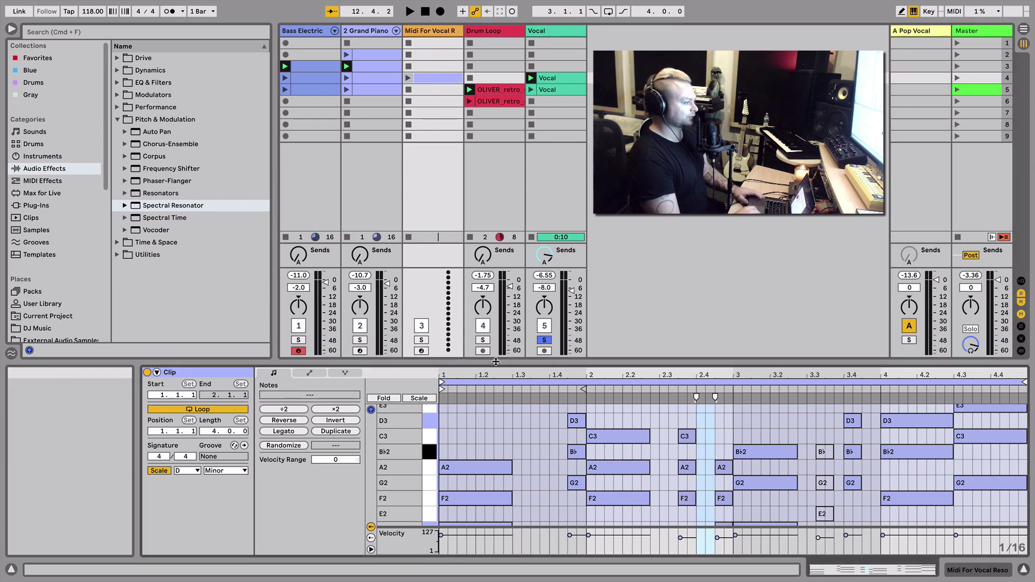
left_click(550, 473)
scroll(550, 473, "down", 2)
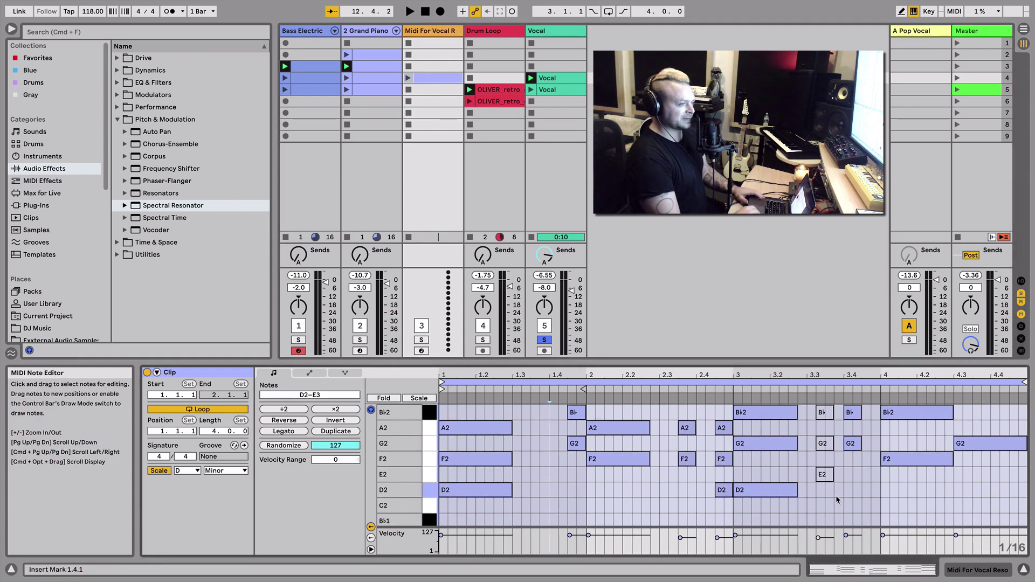
left_click_drag(837, 500, 824, 408)
scroll(824, 462, "up", 1)
key("Delete")
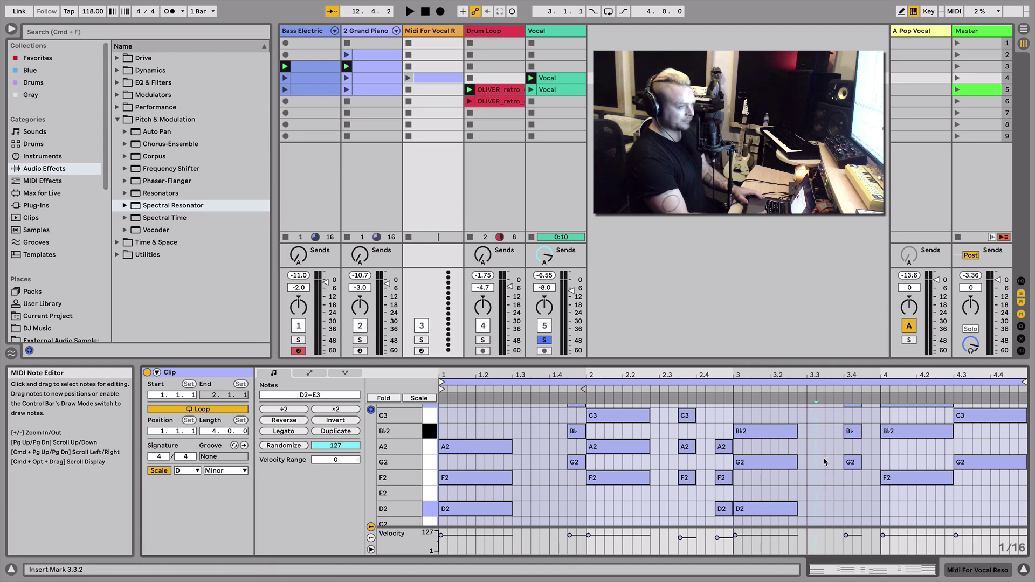
- Apply Legato to all notes of the copied clip so the chords fill the gaps, and review the result
left_click(533, 449)
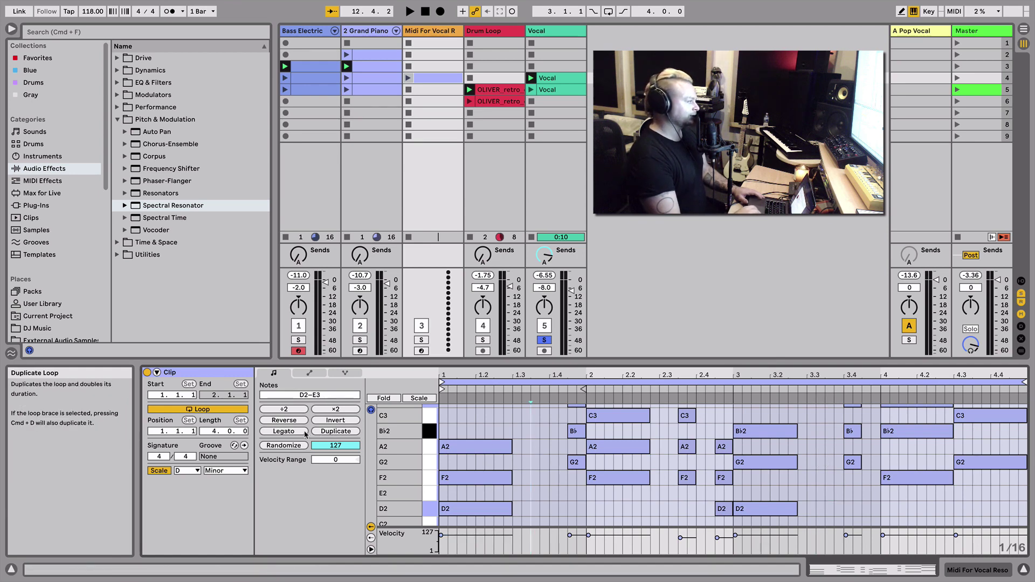
left_click(305, 432)
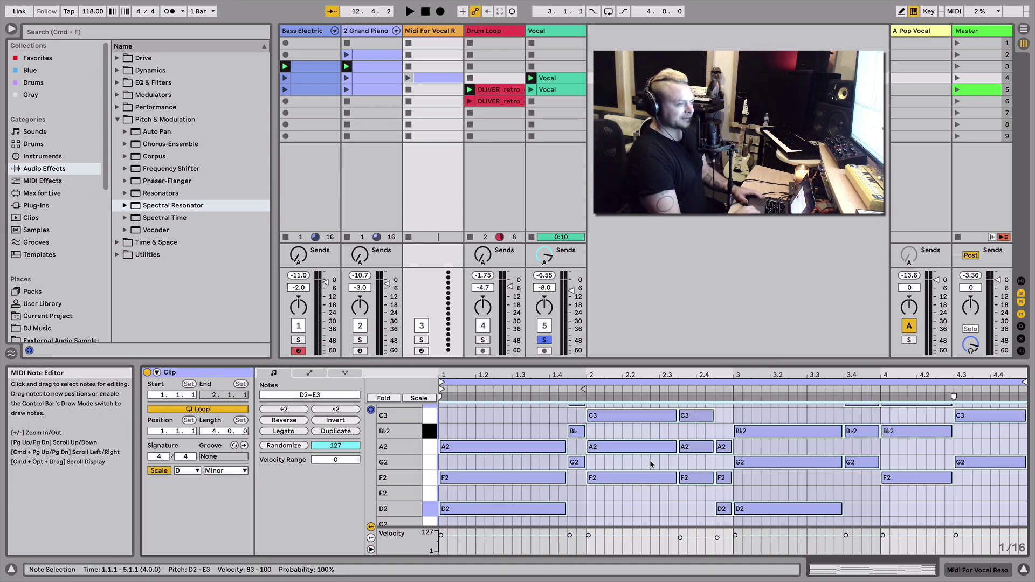
scroll(649, 460, "down", 2)
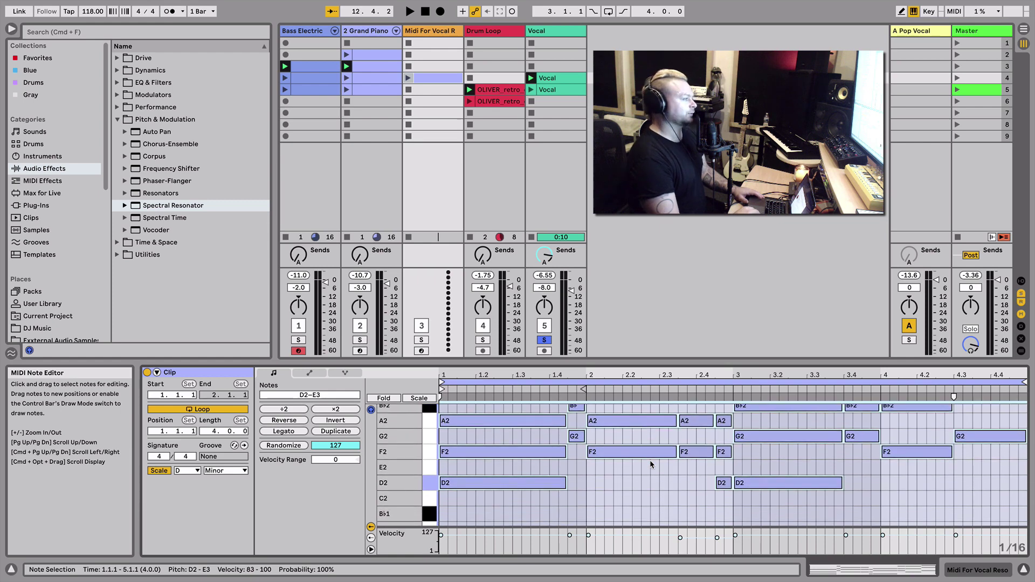
scroll(650, 462, "up", 4)
scroll(650, 462, "down", 4)
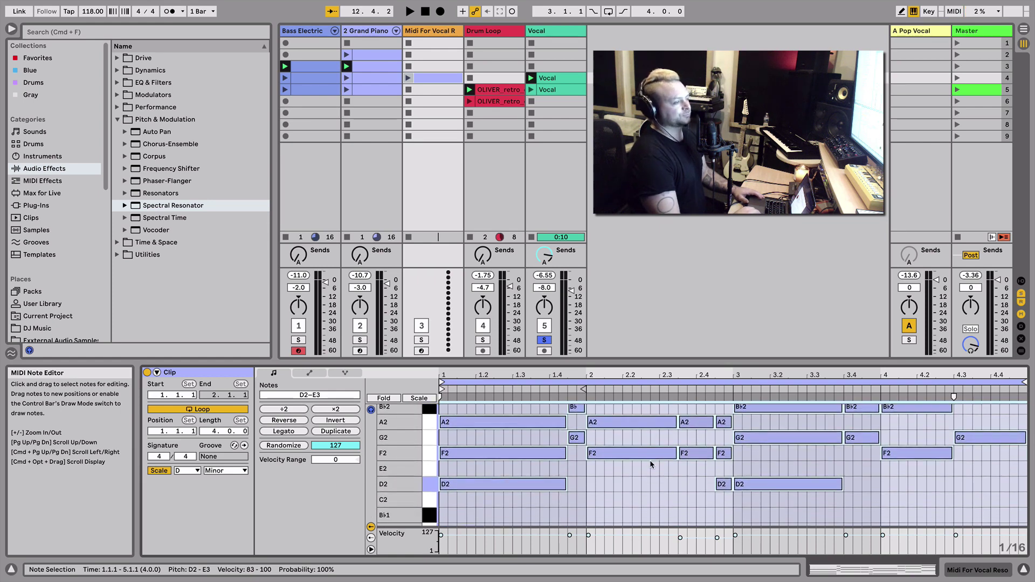
scroll(649, 460, "up", 2)
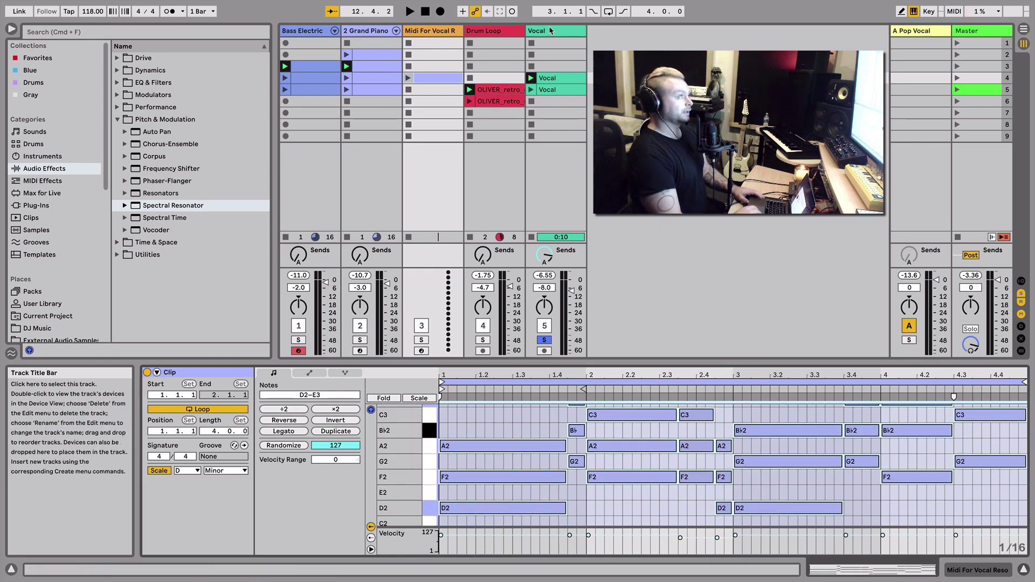
- Set the vocal resonator's MIDI input to Midi For Vocal Reso and play that track's scene 4 clip with the track soloed
left_click(550, 30)
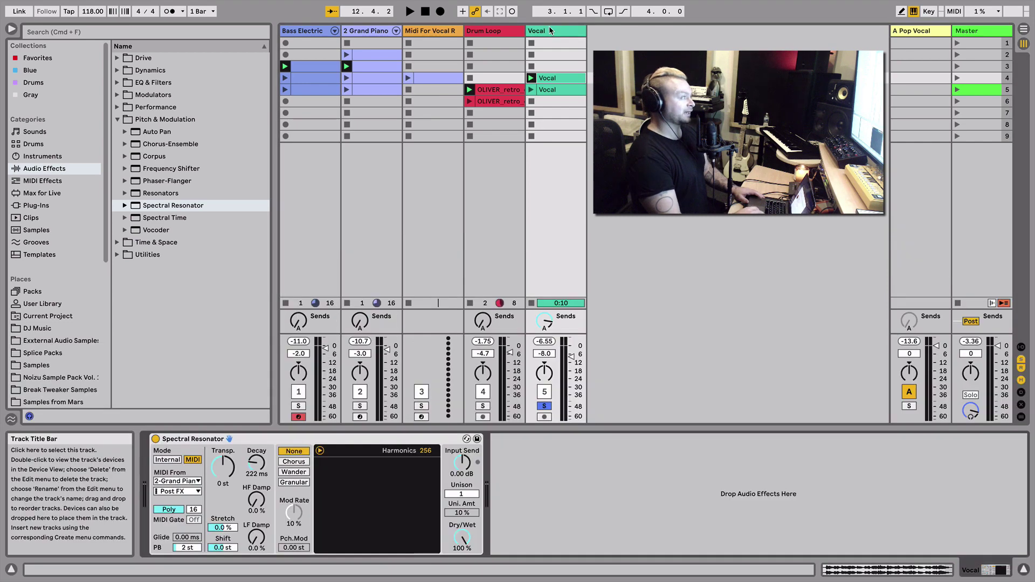
left_click(189, 486)
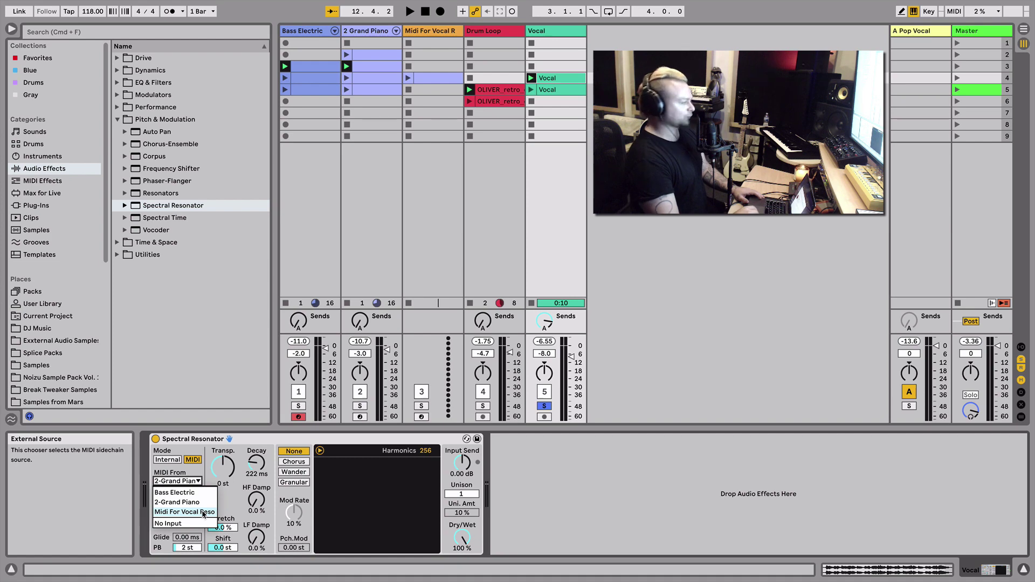
left_click(204, 512)
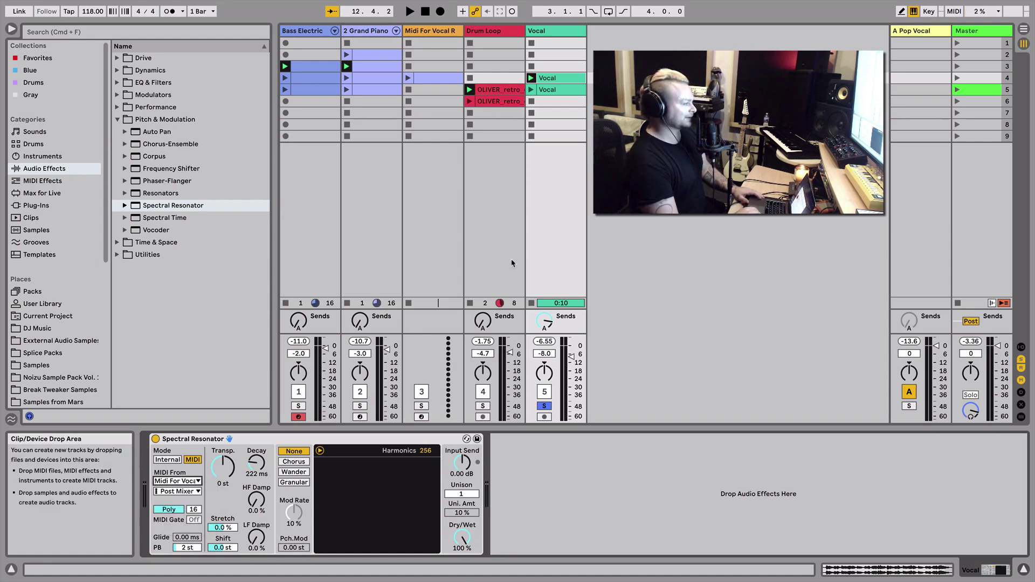
key("space")
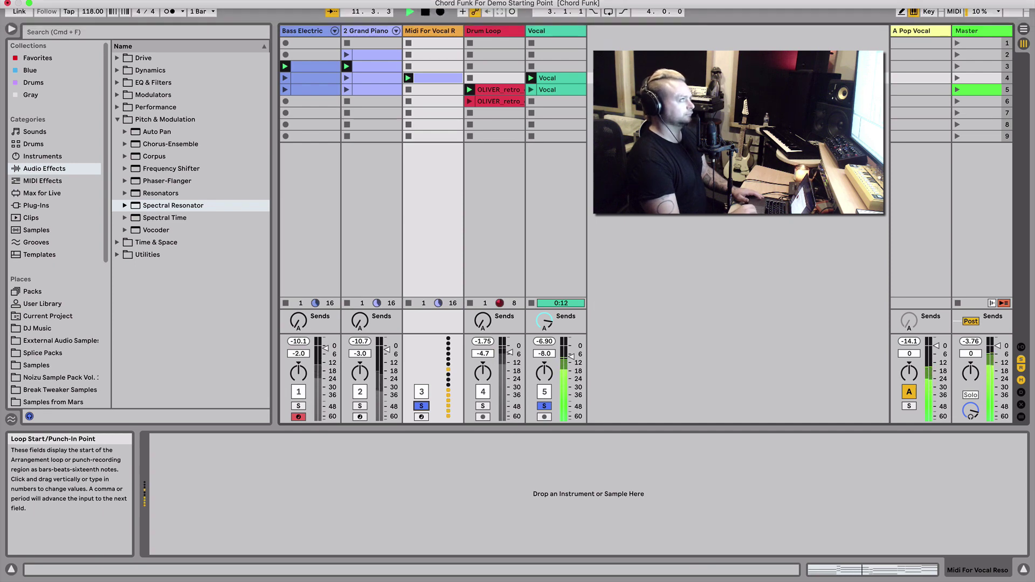
left_click(557, 36)
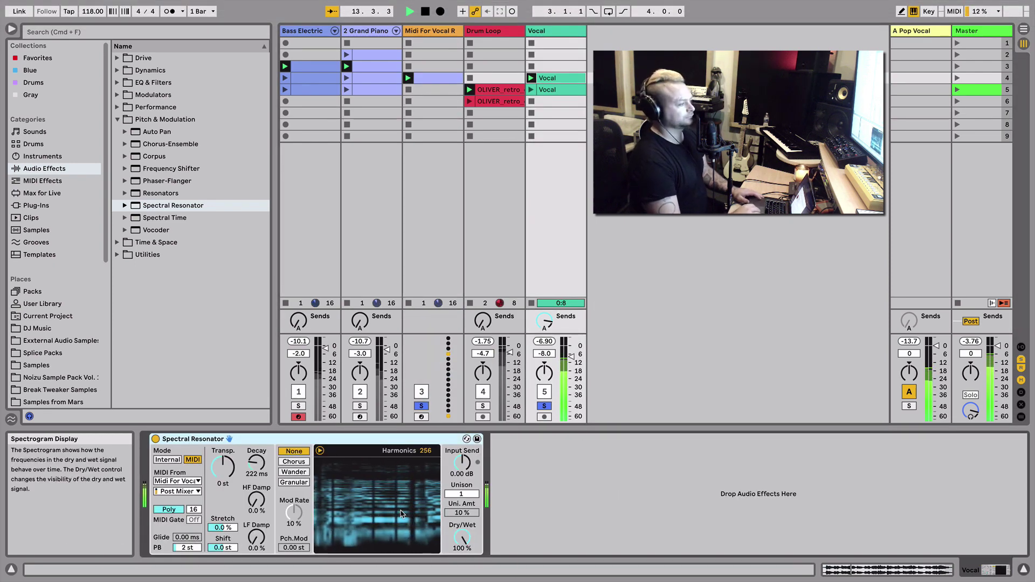
- Audition the vocal resonator with Chorus modulation
left_click(302, 462)
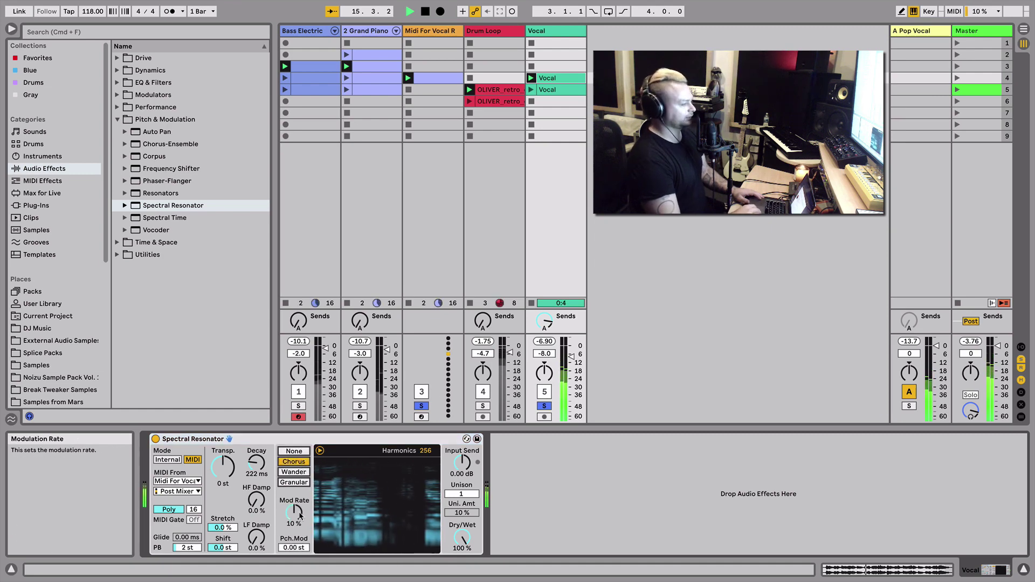
left_click(297, 514)
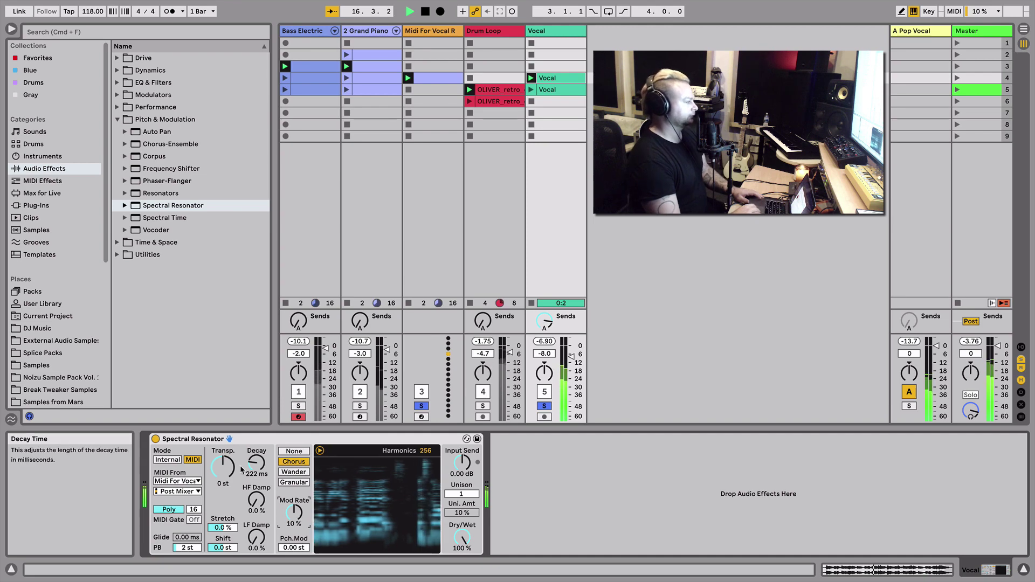
- Try the vocal resonator with a -12 st transposition and a 9.4% stretch, resetting each to zero
left_click_drag(230, 475, 224, 517)
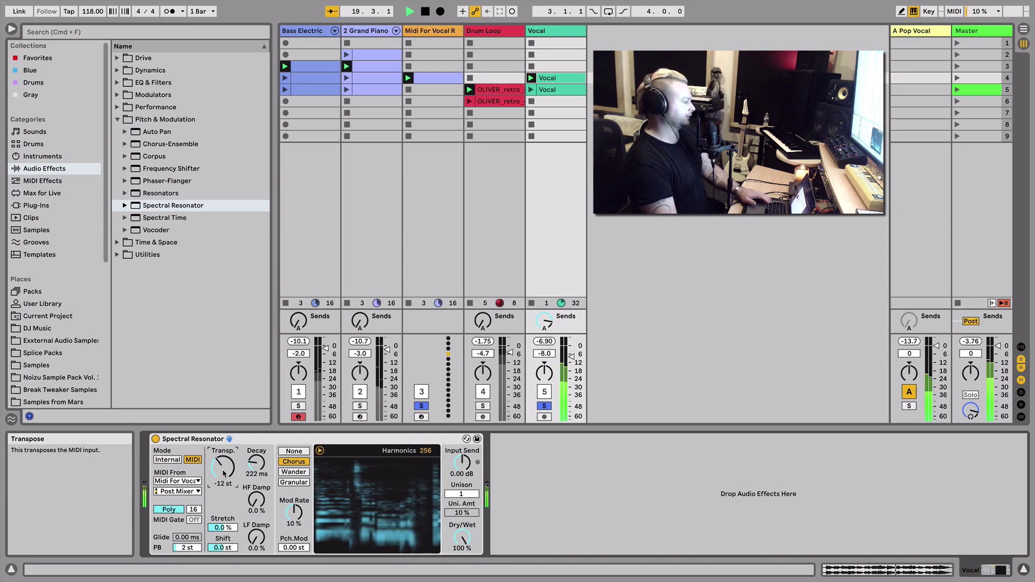
double_click(224, 469)
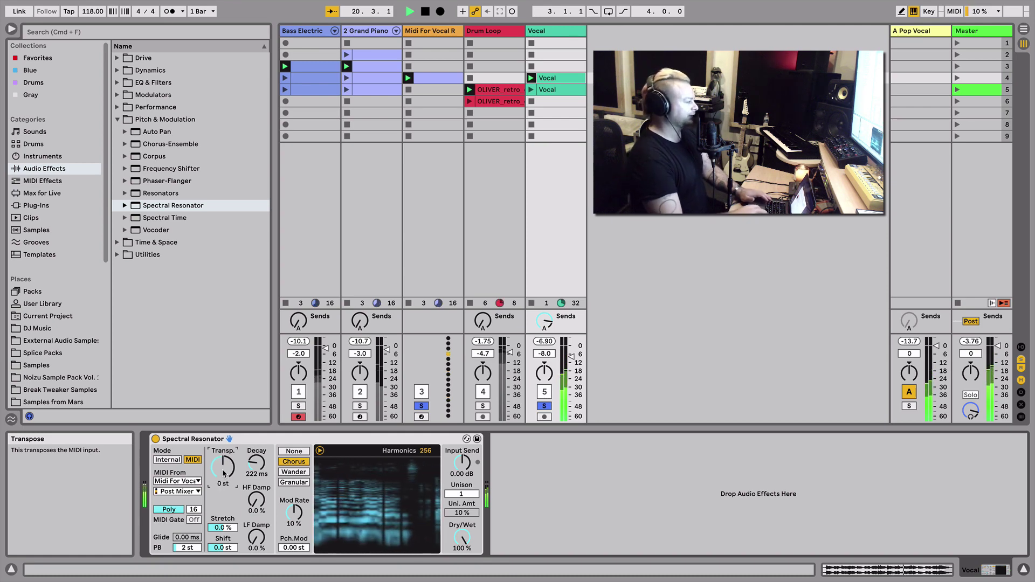
mouse_move(232, 528)
left_mouse_down()
mouse_move(232, 488)
mouse_move(232, 523)
left_mouse_up()
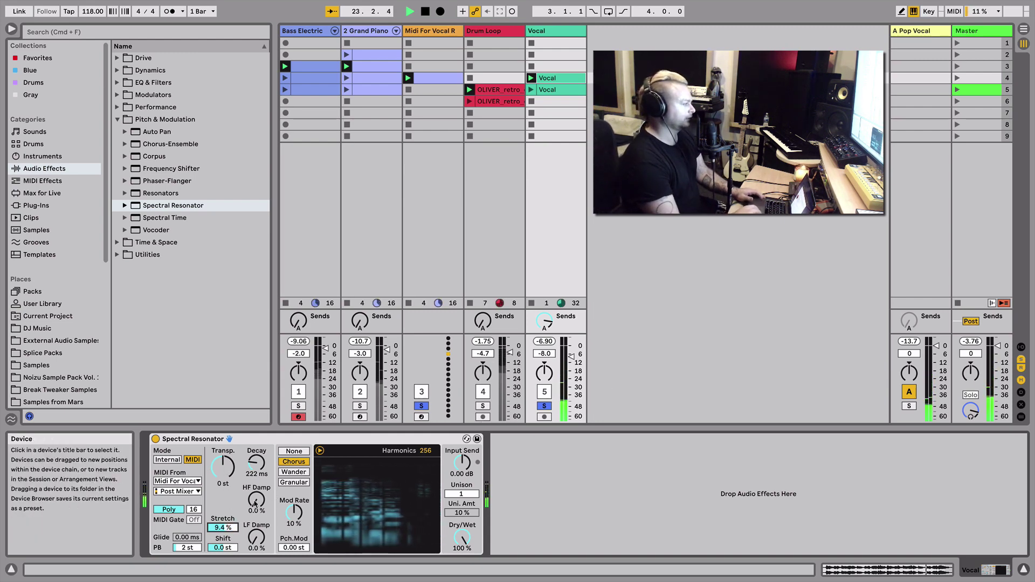
left_click_drag(232, 528, 231, 555)
key("Delete")
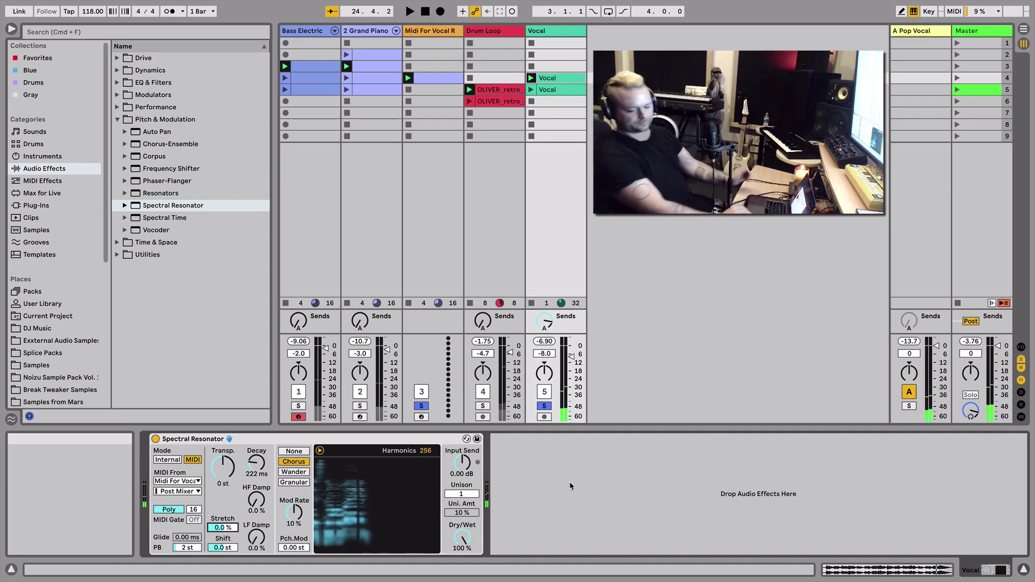
- Restart playback and switch the vocal resonator's modulation to Wander
key("space")
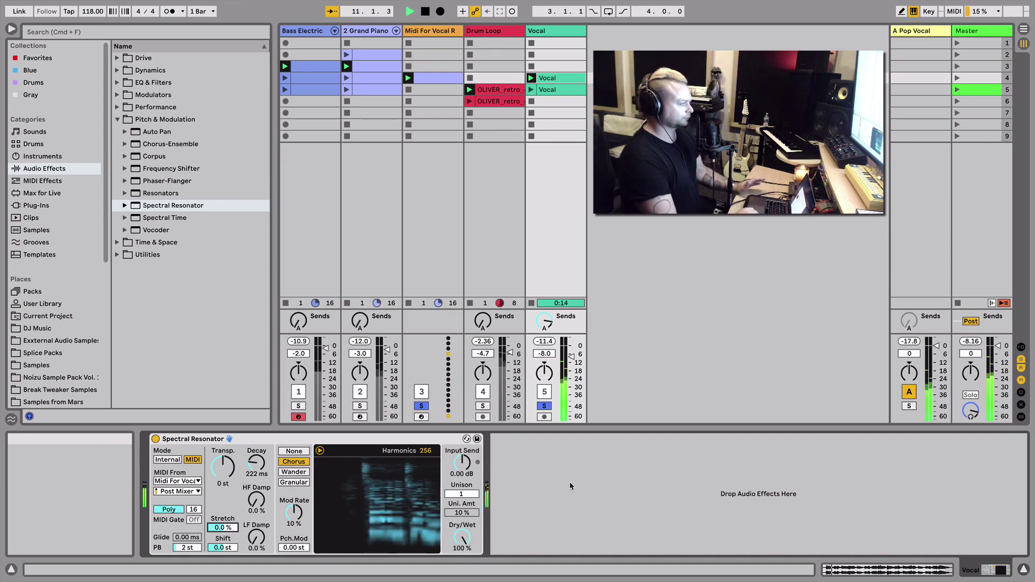
left_click(305, 472)
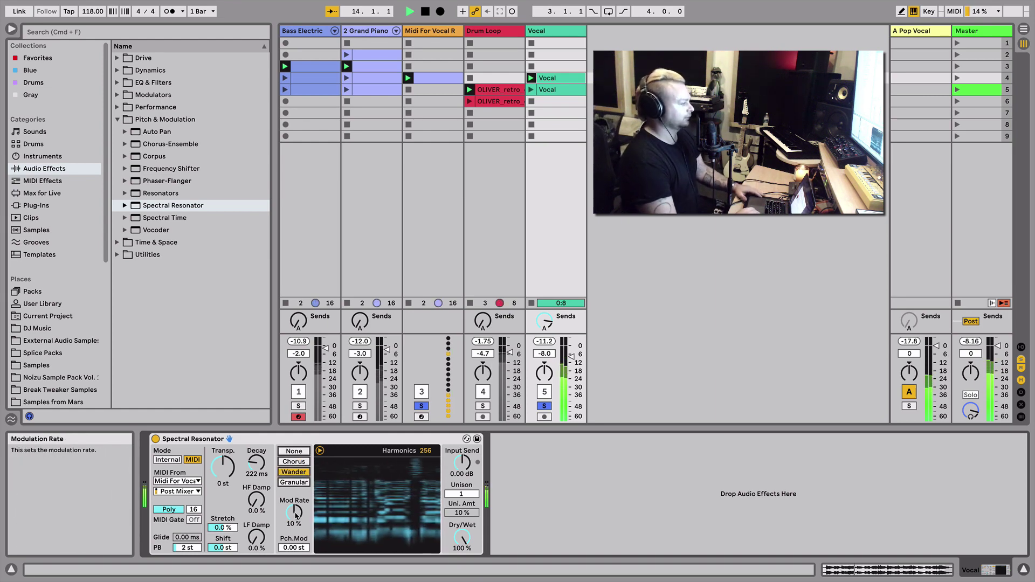
- Try Wander rates of 4.0% and 24% and a 0.51 st pitch modulation, then set the rate to 18% and reset pitch modulation
left_click_drag(294, 513, 295, 506)
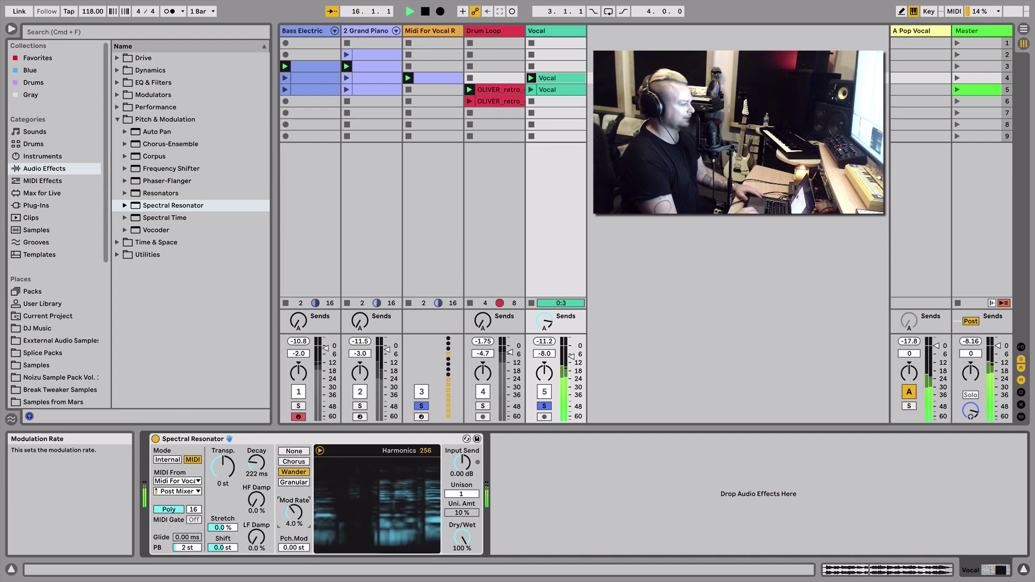
left_click_drag(295, 513, 296, 515)
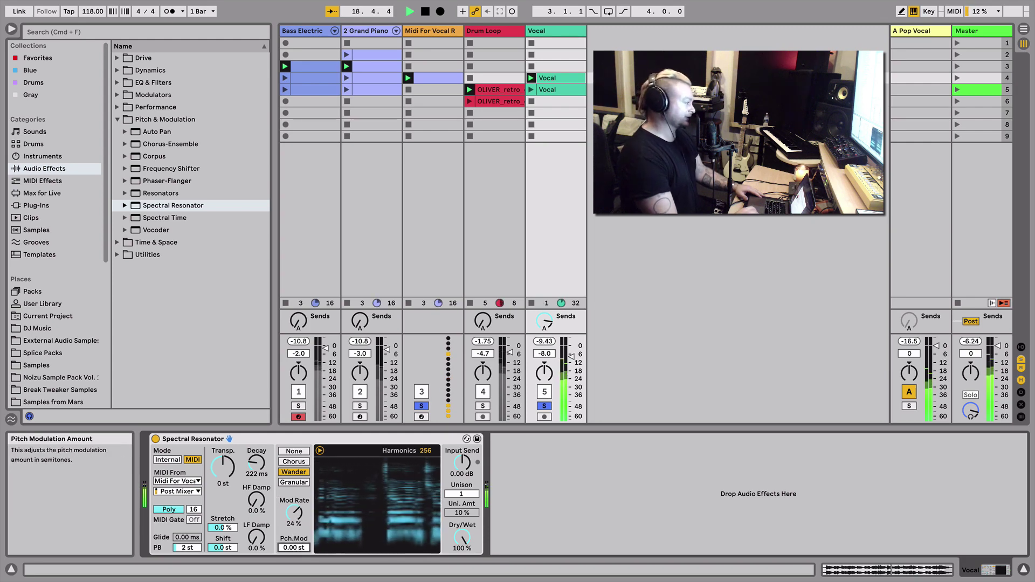
left_click_drag(294, 547, 293, 546)
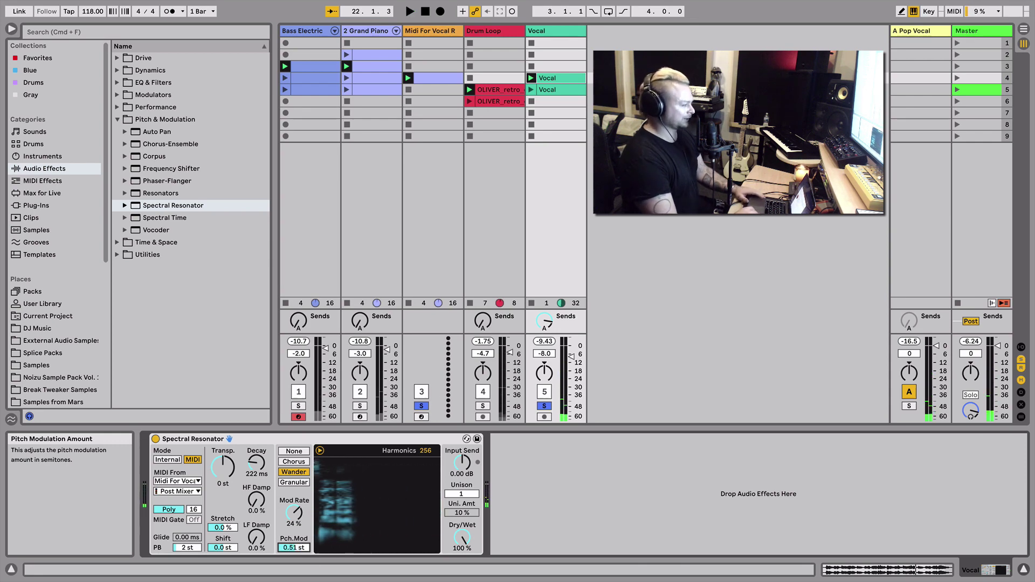
key("Delete")
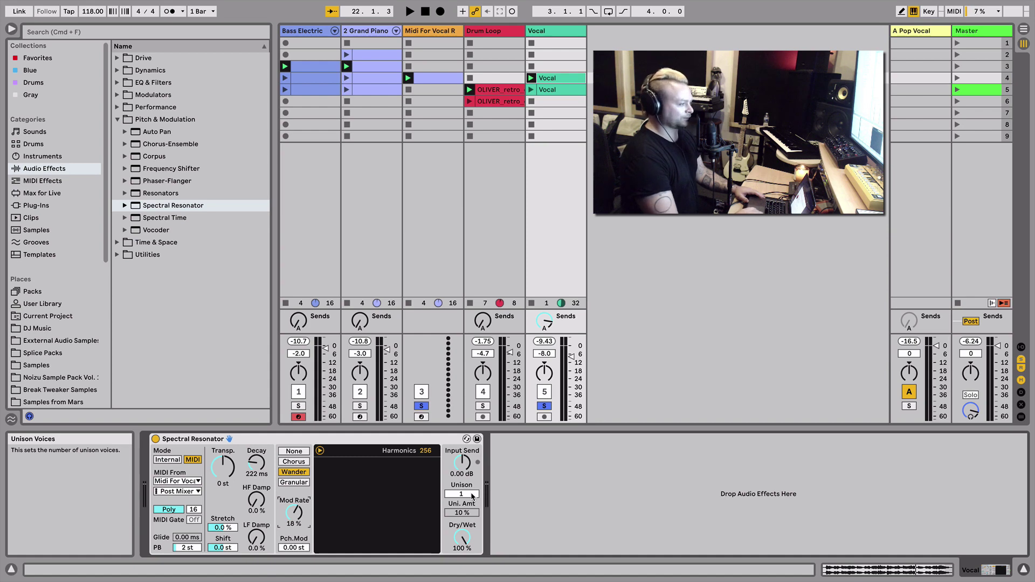
- Restart playback, set the vocal resonator's unison to 2 voices at 36% amount, and raise the Vocal track volume to -4.0 dB
key("space")
left_click_drag(472, 495, 472, 488)
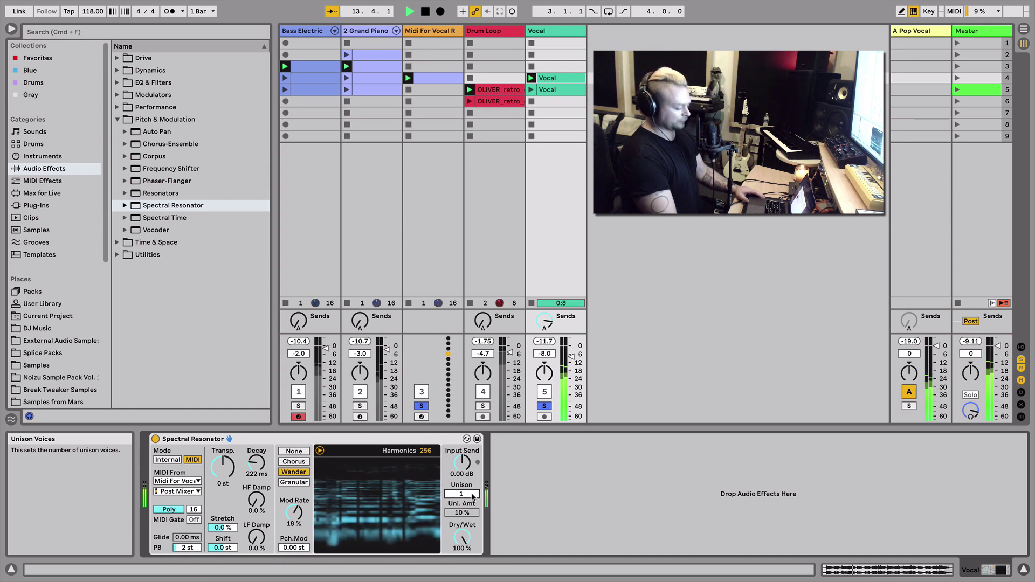
mouse_move(472, 496)
left_mouse_down()
mouse_move(462, 504)
mouse_move(461, 493)
left_mouse_up()
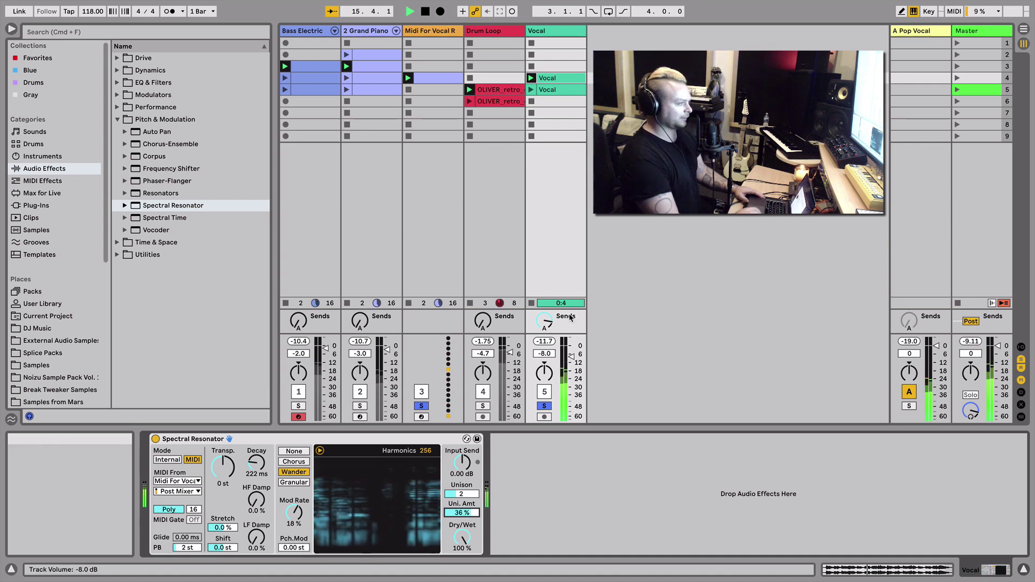
left_click_drag(571, 356, 572, 354)
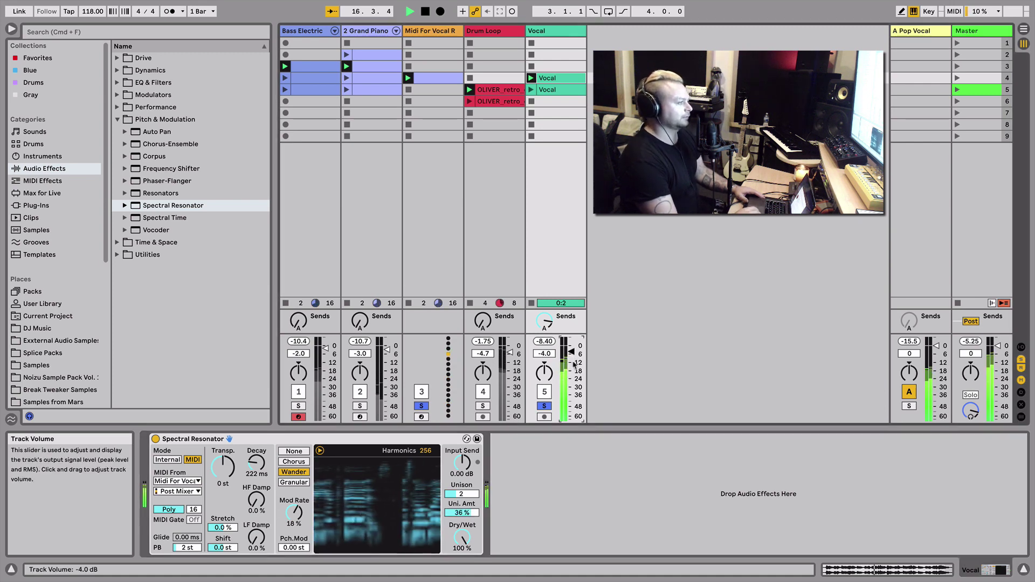
- Replay the full mix with the vocal unsoloed and set its resonator's unison amount to 1.0% and modulation rate to 16%
key("space")
left_click(545, 407)
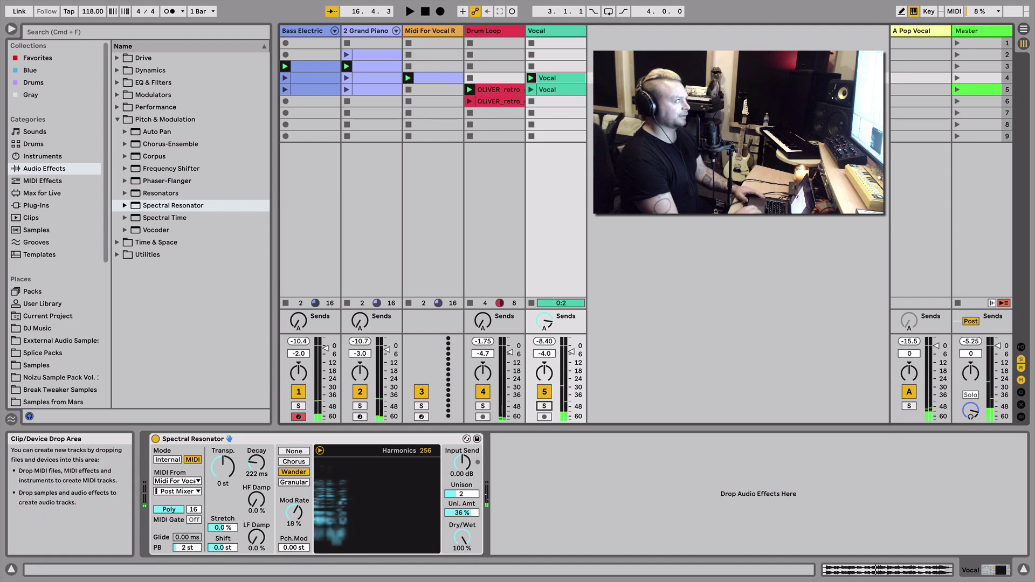
key("space")
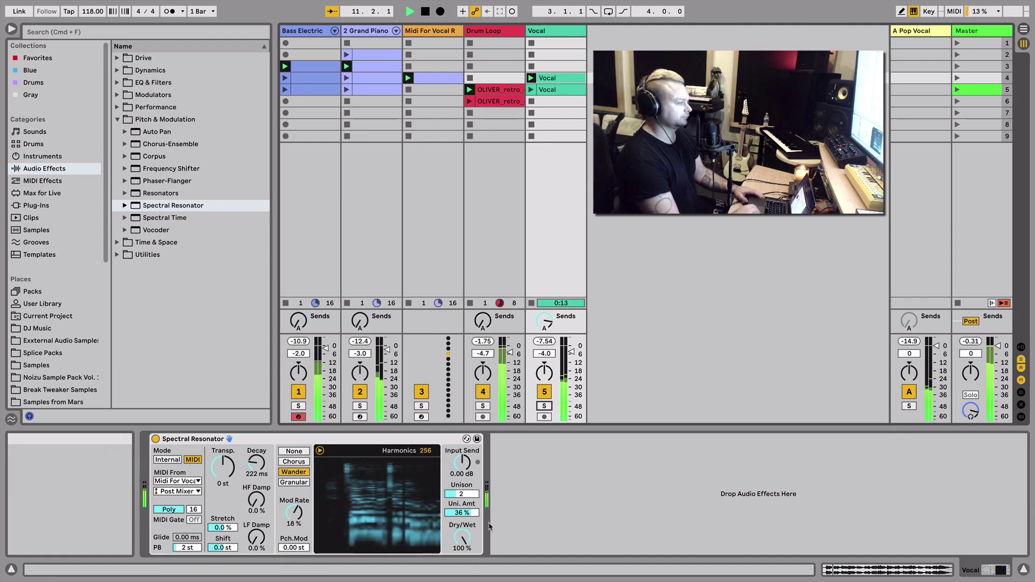
left_click_drag(468, 513, 468, 538)
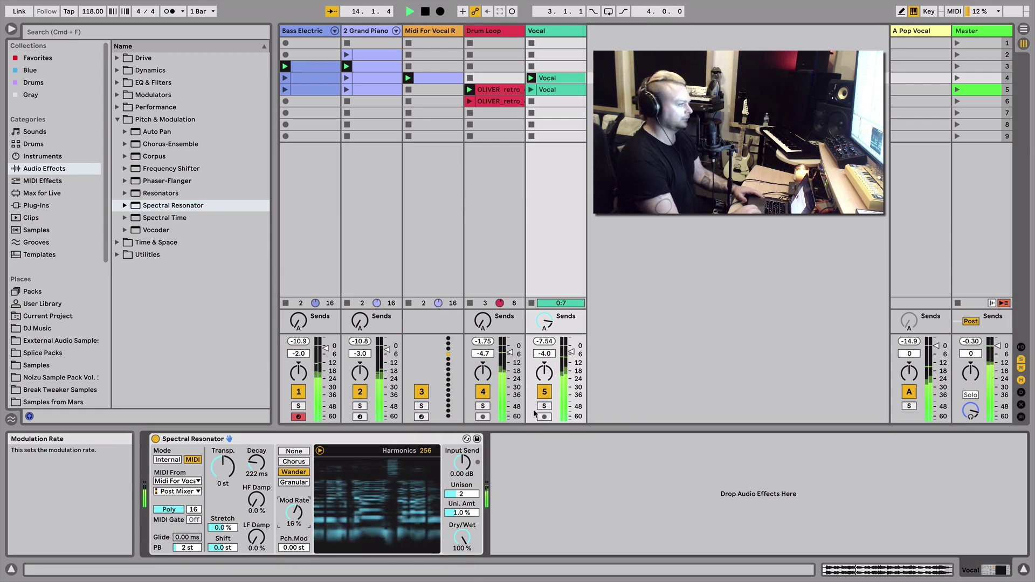
left_click(573, 352)
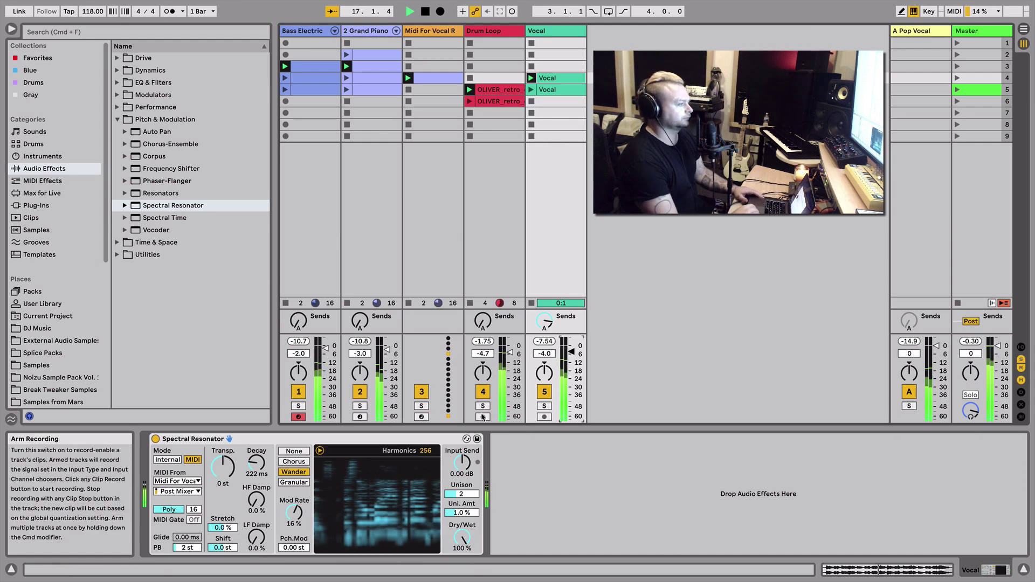
- Solo the Drum Loop track and add Spectral Resonator to it
left_click(482, 407)
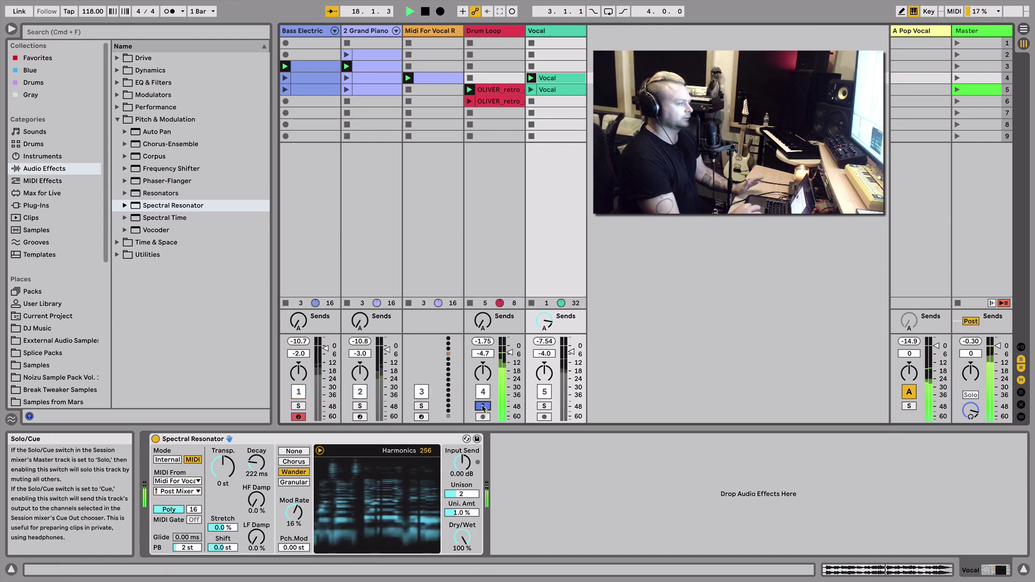
left_click(467, 119)
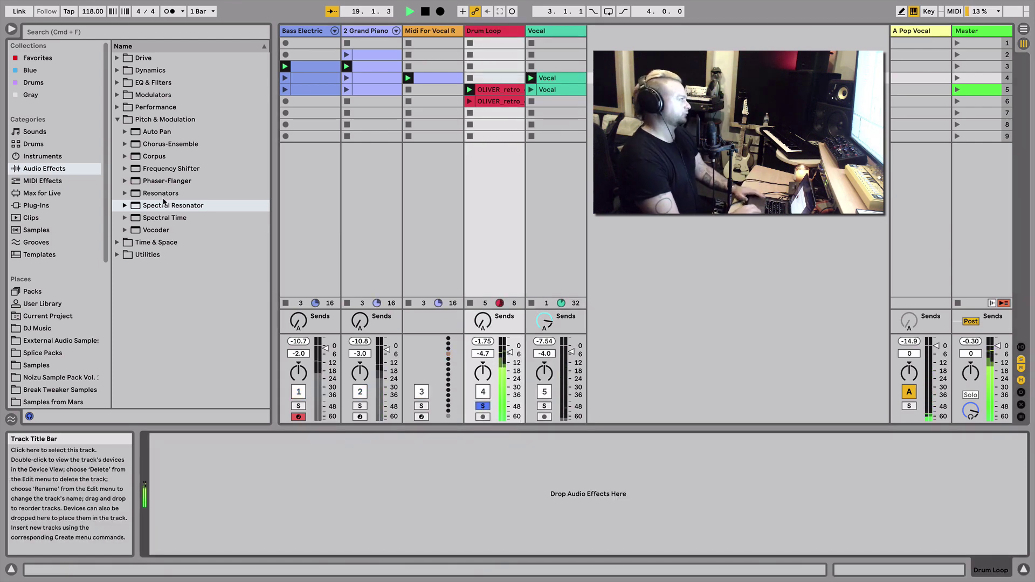
left_click_drag(158, 206, 512, 81)
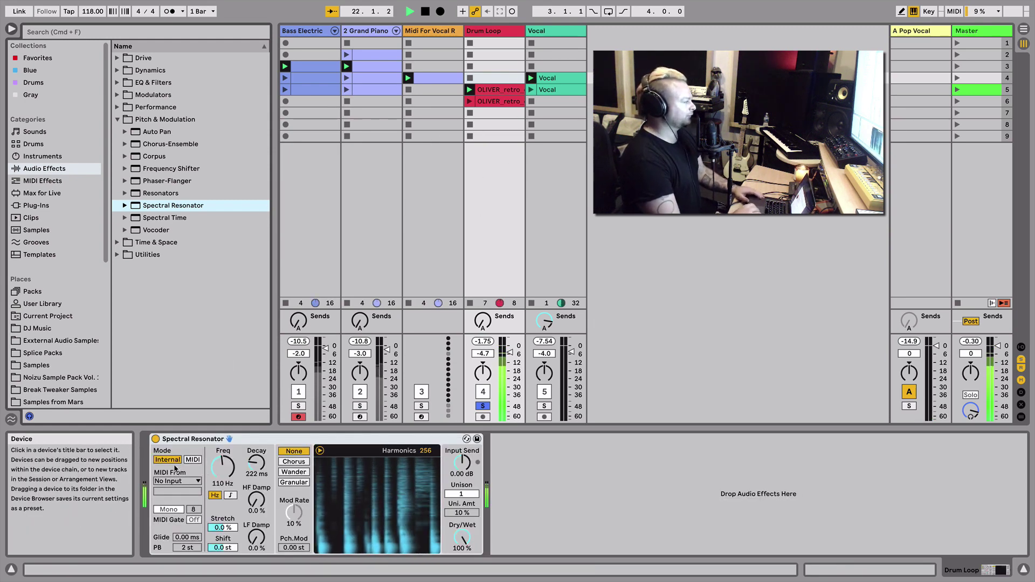
- Restart playback and set the drum resonator's frequency as a note value of D0 with a decay of 1.85 s
key("space")
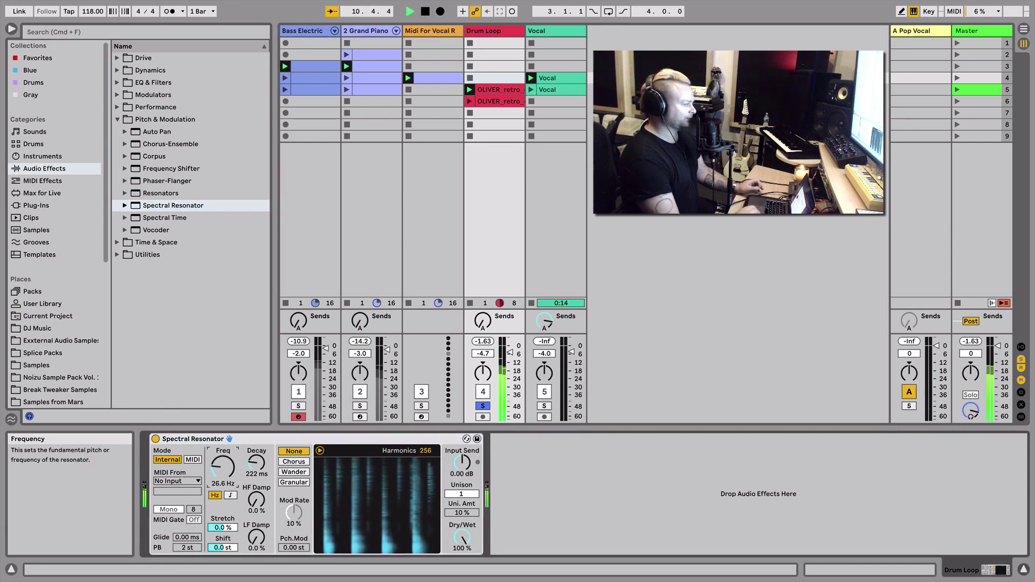
left_click(231, 495)
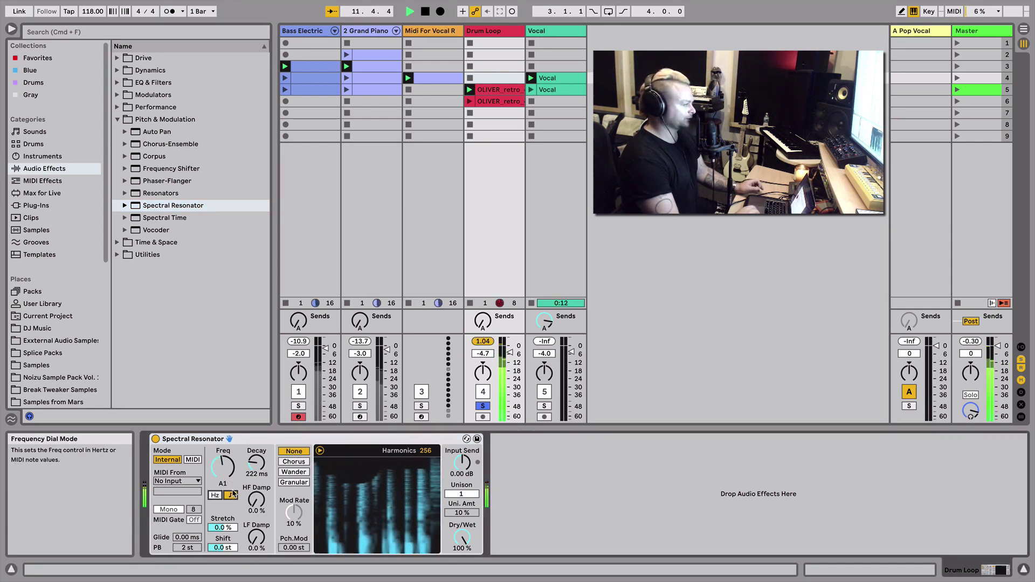
left_click_drag(223, 468, 256, 465)
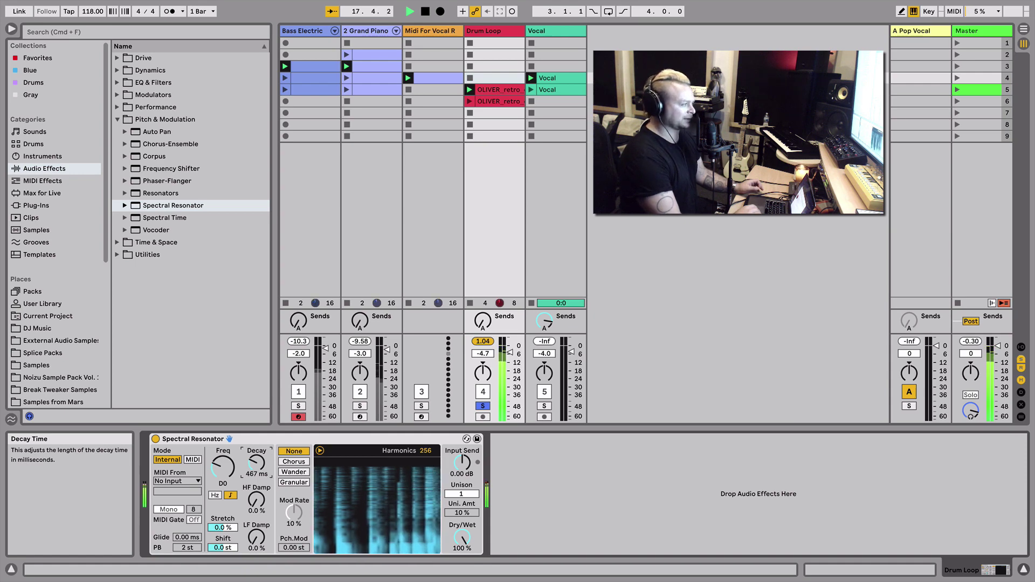
left_click_drag(256, 462, 256, 453)
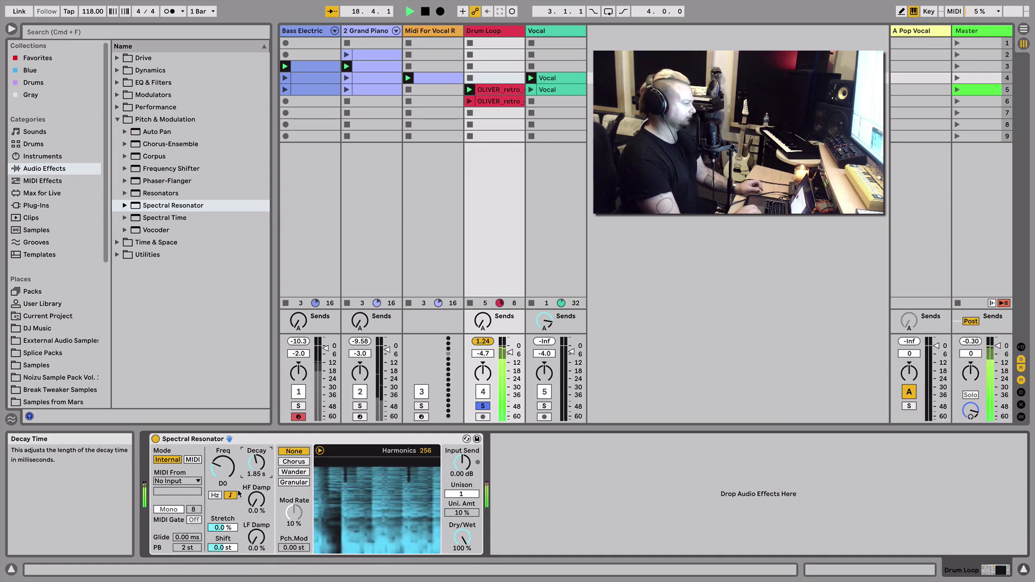
- Try the drum resonator with shifts of -48 st and -12 st and a -58% stretch, resetting both settings to zero
left_click_drag(222, 547, 223, 580)
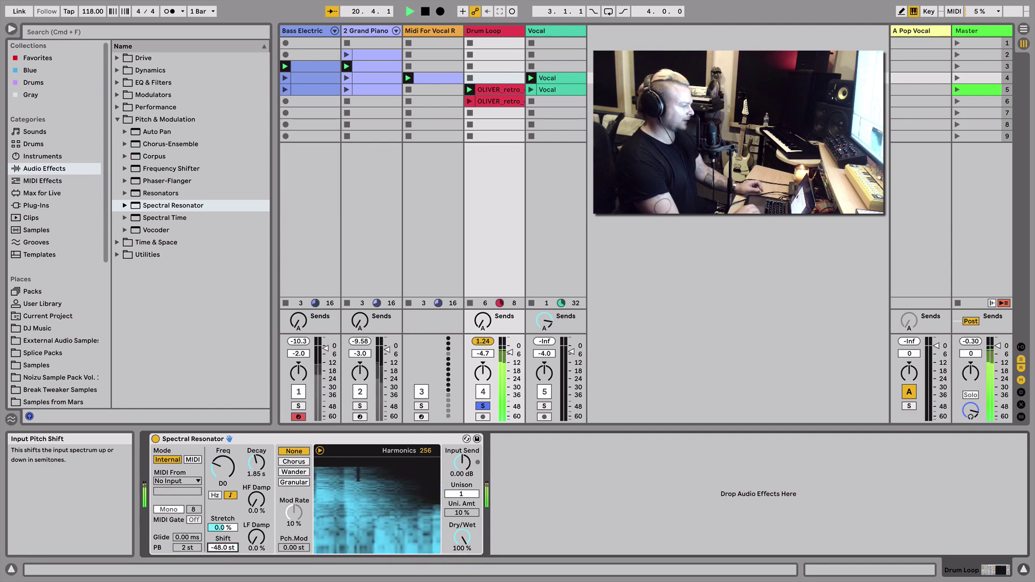
left_click_drag(222, 528, 222, 564)
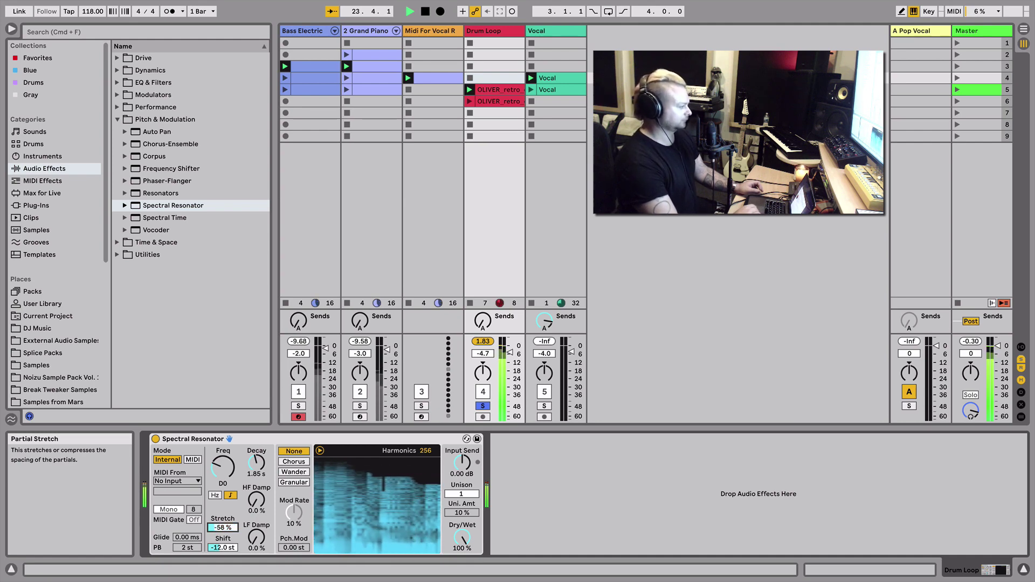
left_click_drag(223, 527, 256, 525)
double_click(222, 527)
double_click(223, 547)
- Set the drum resonator to 8 unison voices, 18% LF damping and 35% dry/wet, and unsolo the Drum Loop track
left_click_drag(461, 494, 462, 475)
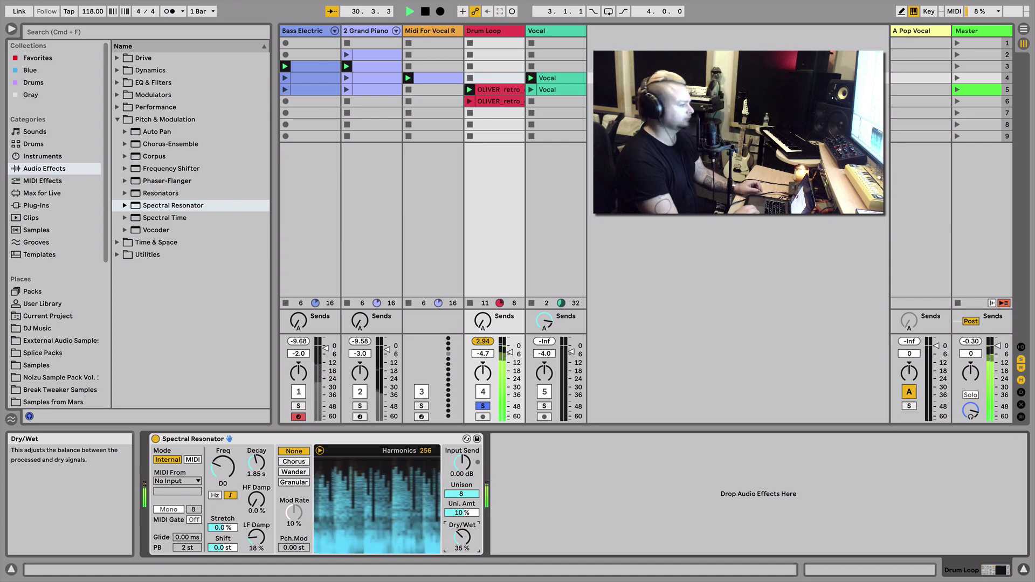
left_click(482, 406)
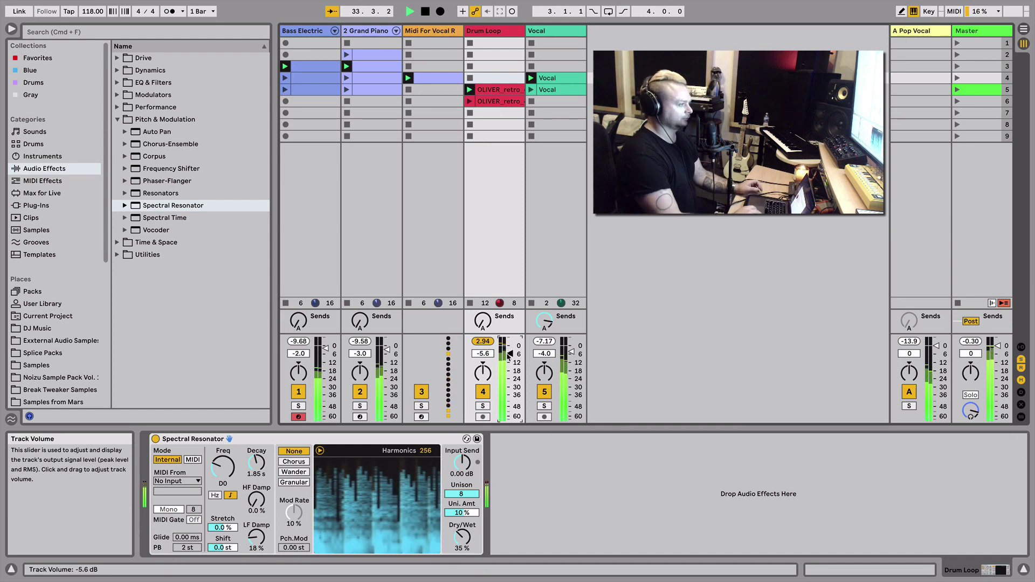
- Audition the drum resonator in the mix at 26%, 83% and 0.0% dry/wet, with Drum Loop volume at -4.7 dB and Vocal at -2.0 dB
left_click_drag(462, 536, 462, 541)
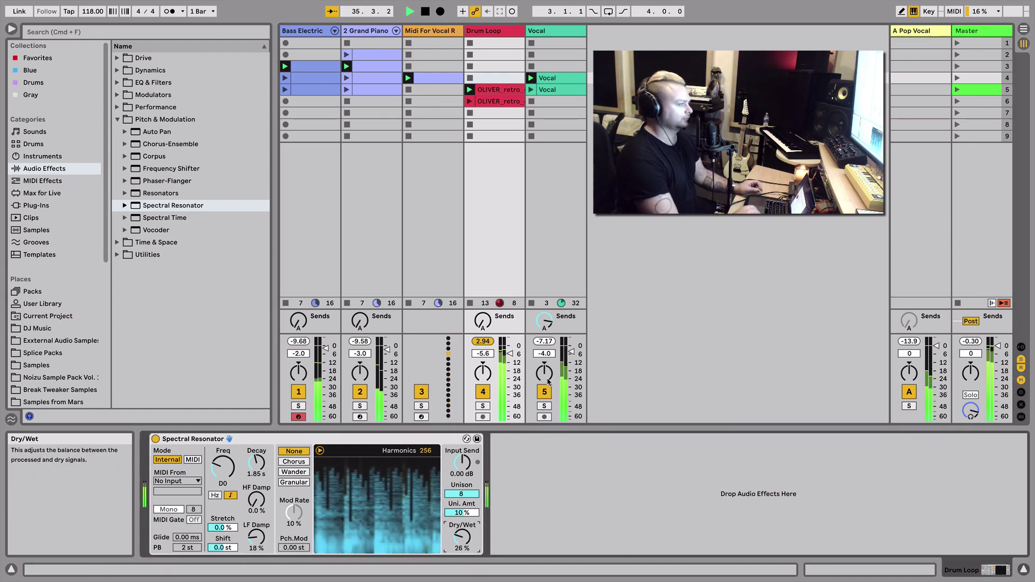
left_click_drag(509, 353, 512, 351)
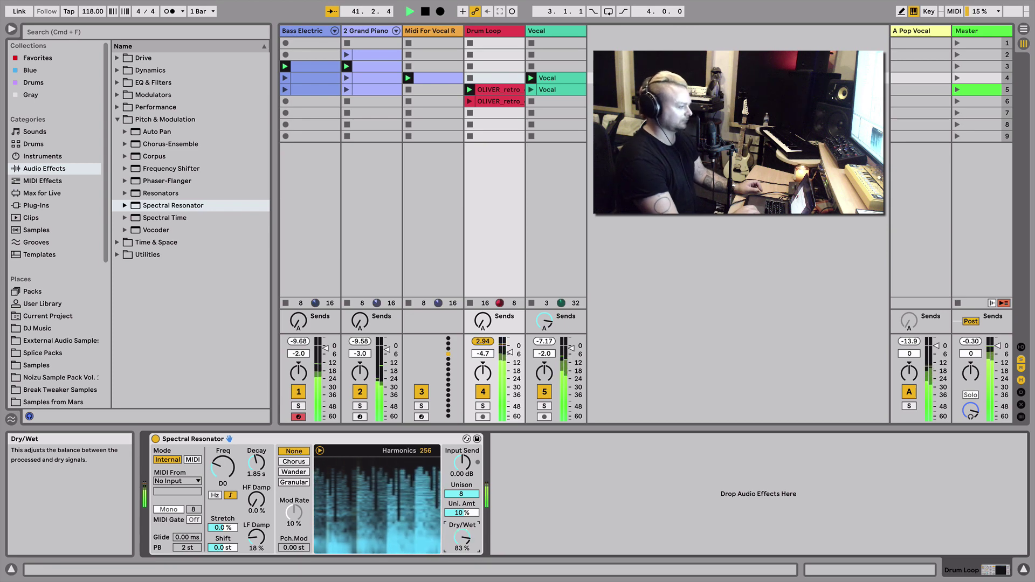
left_click_drag(462, 537, 461, 554)
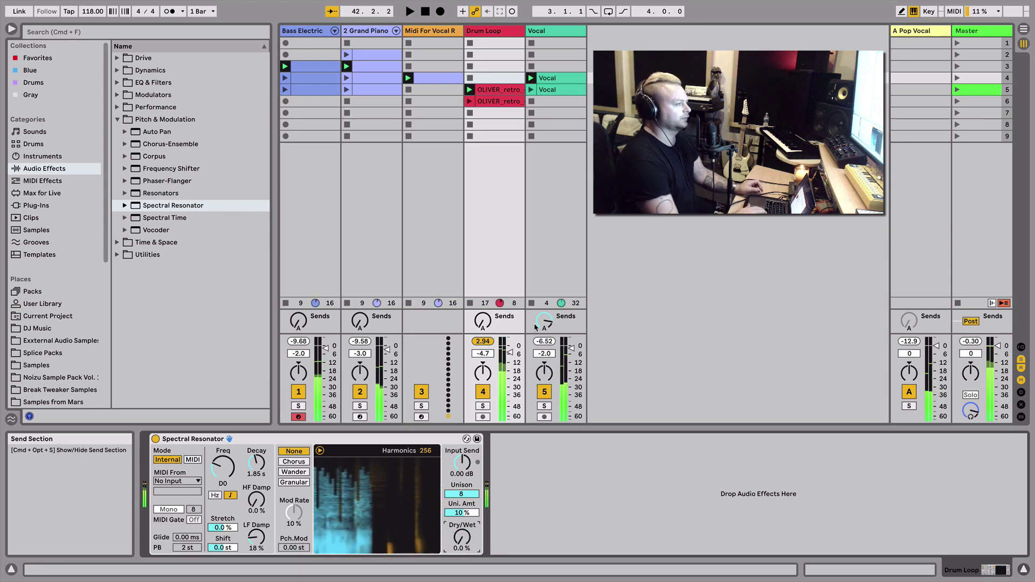